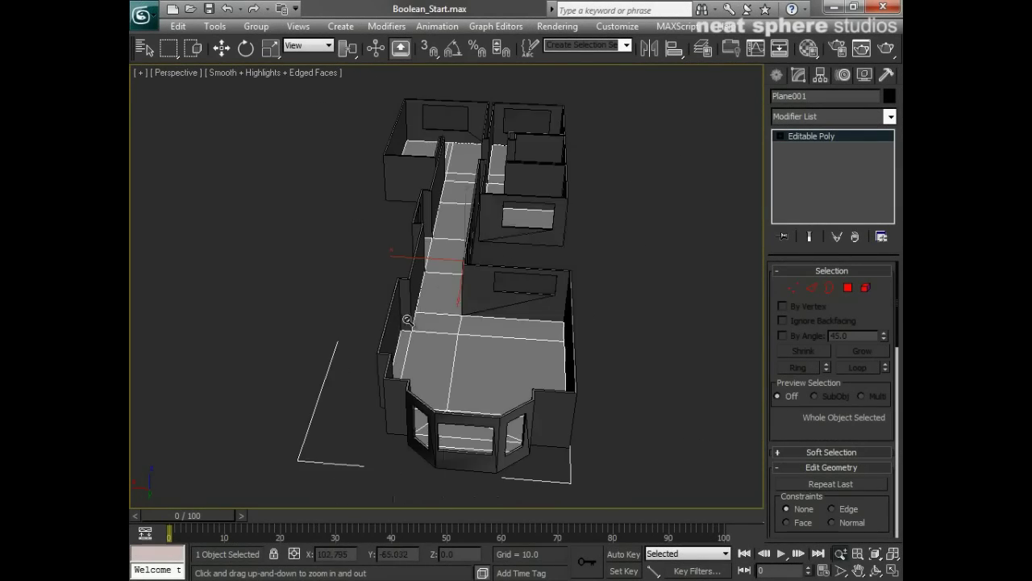
- Select the open border edges around the perimeter of the floor mesh
scroll(473, 299, up, 3)
alt+middle_drag(575, 330, 548, 325)
scroll(523, 311, down, 3)
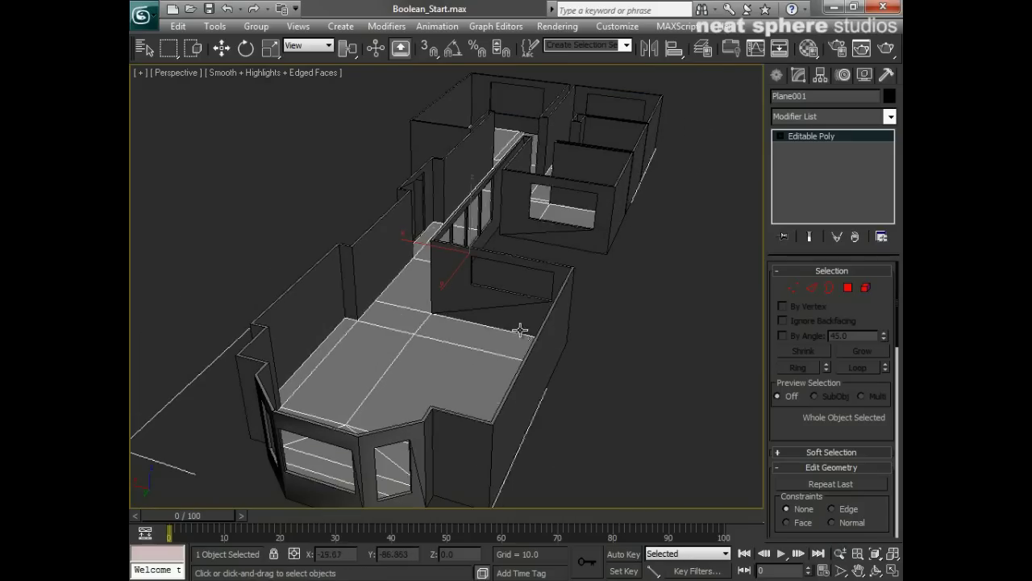
middle_drag(403, 435, 483, 388)
alt+middle_drag(408, 390, 442, 321)
drag(442, 320, 463, 307)
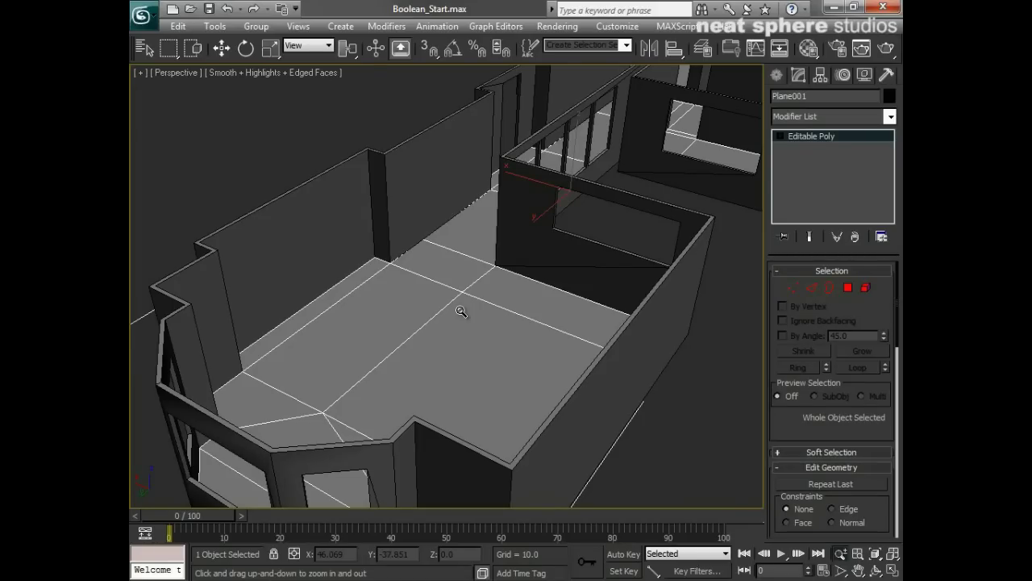
click(829, 288)
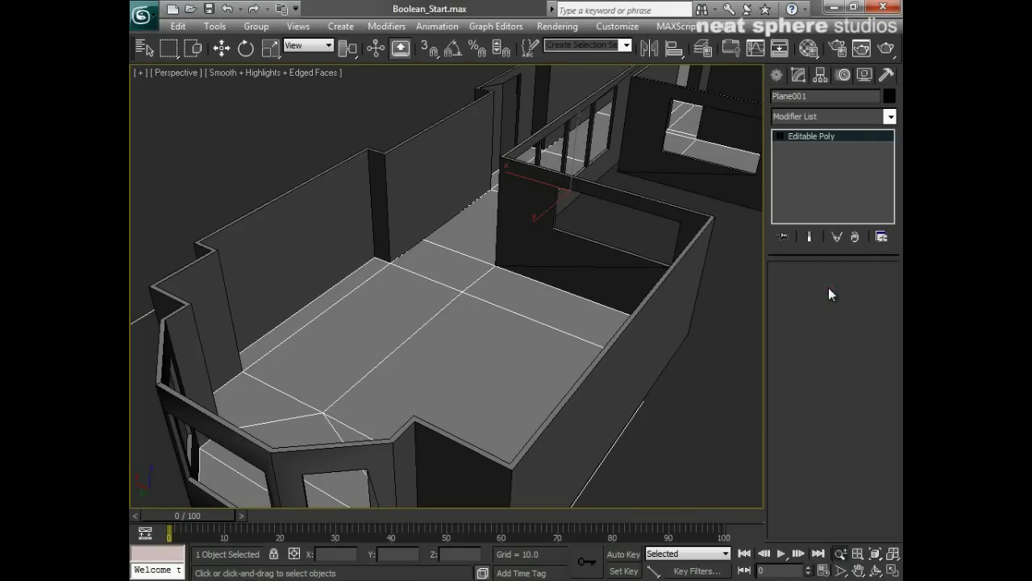
click(615, 434)
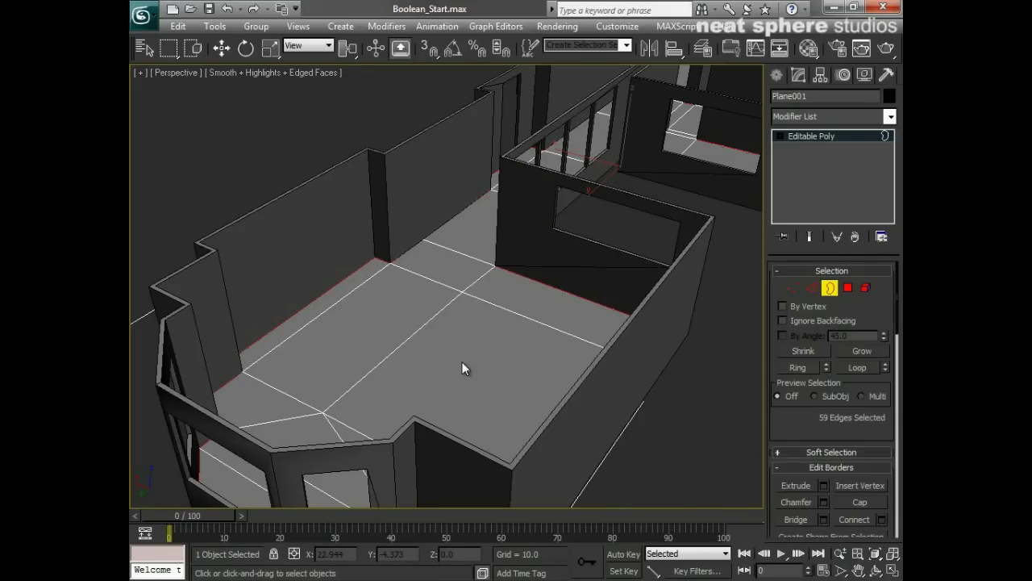
- Create a new linear shape from the selected floor borders in wireframe display, then leave the border level
key(F3)
mouse_move(481, 369)
alt+middle_down()
mouse_move(503, 373)
mouse_move(486, 369)
alt+middle_up()
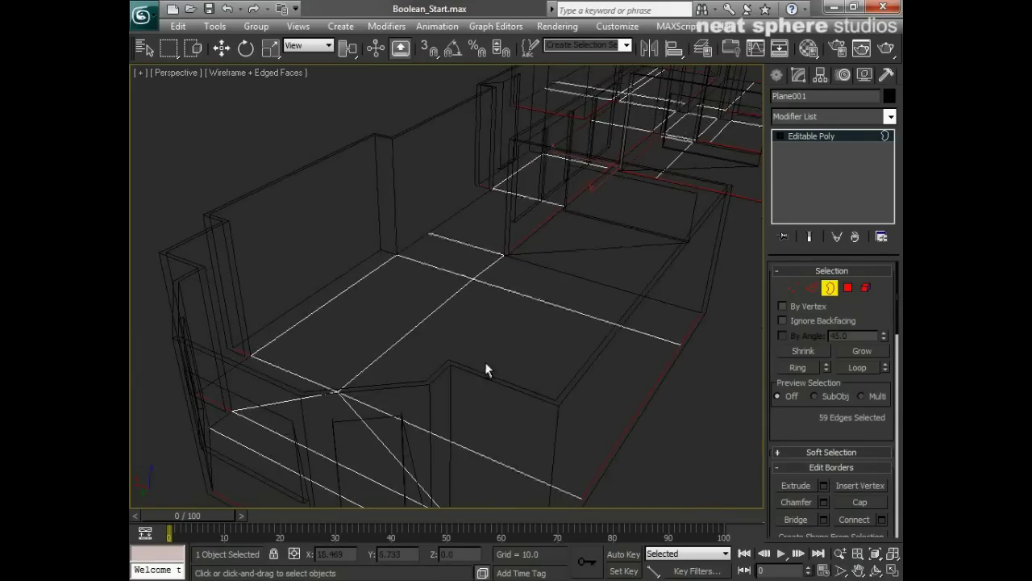
scroll(499, 309, down, 2)
scroll(783, 429, down, 5)
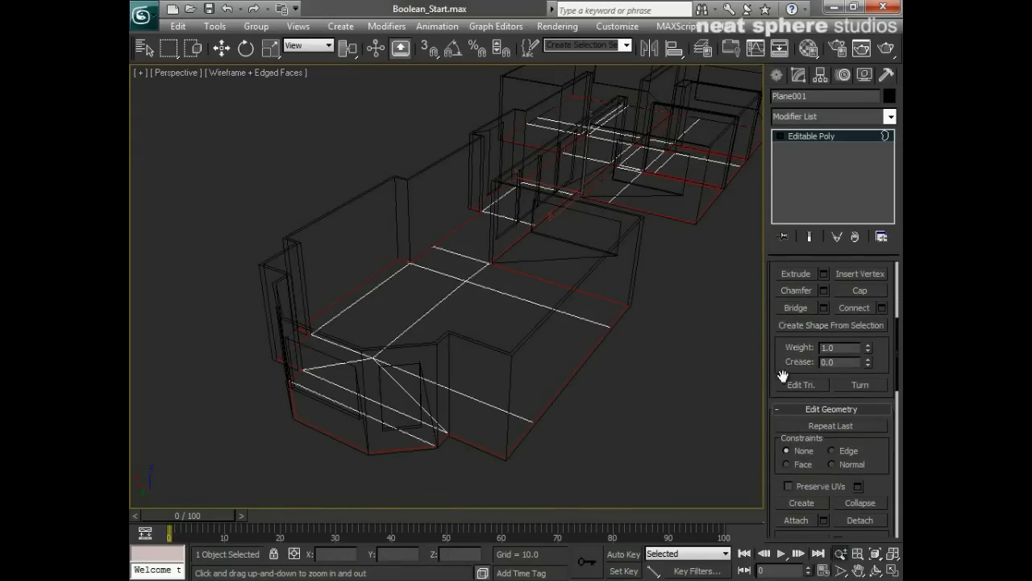
click(789, 327)
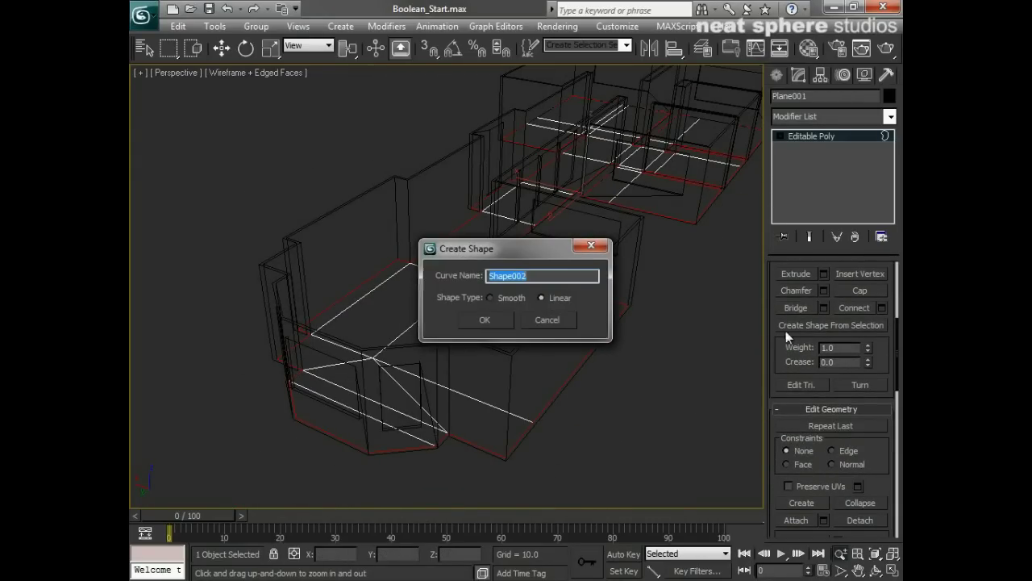
click(502, 315)
click(805, 136)
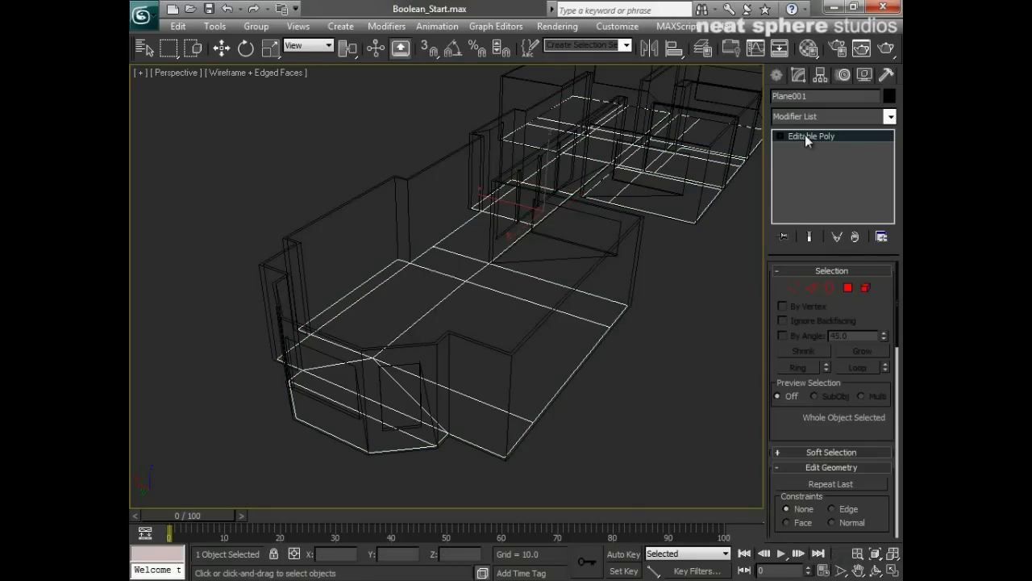
- Deselect the floor mesh and select the new outline shape that runs around the floor perimeter
click(629, 353)
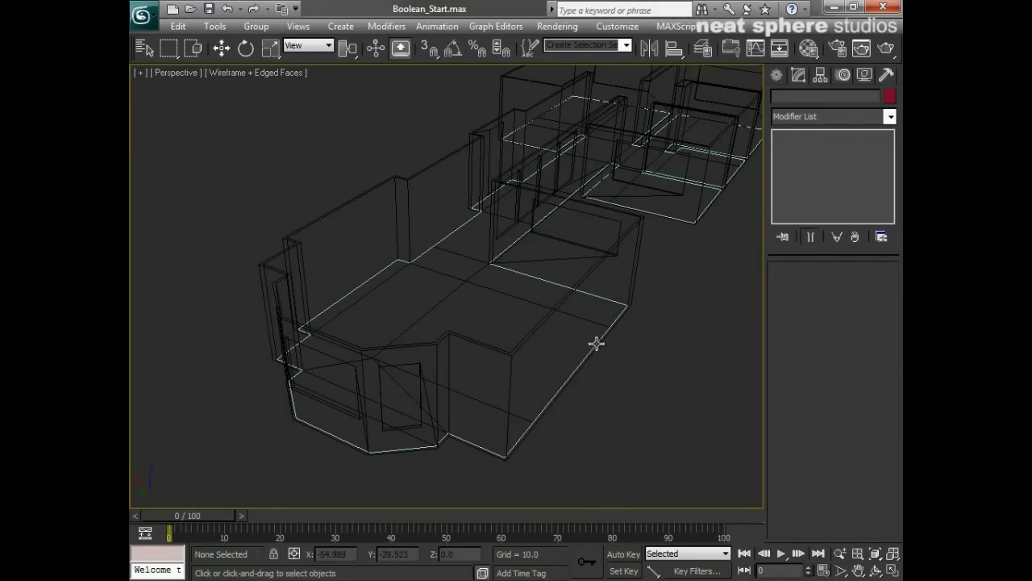
click(596, 343)
click(597, 344)
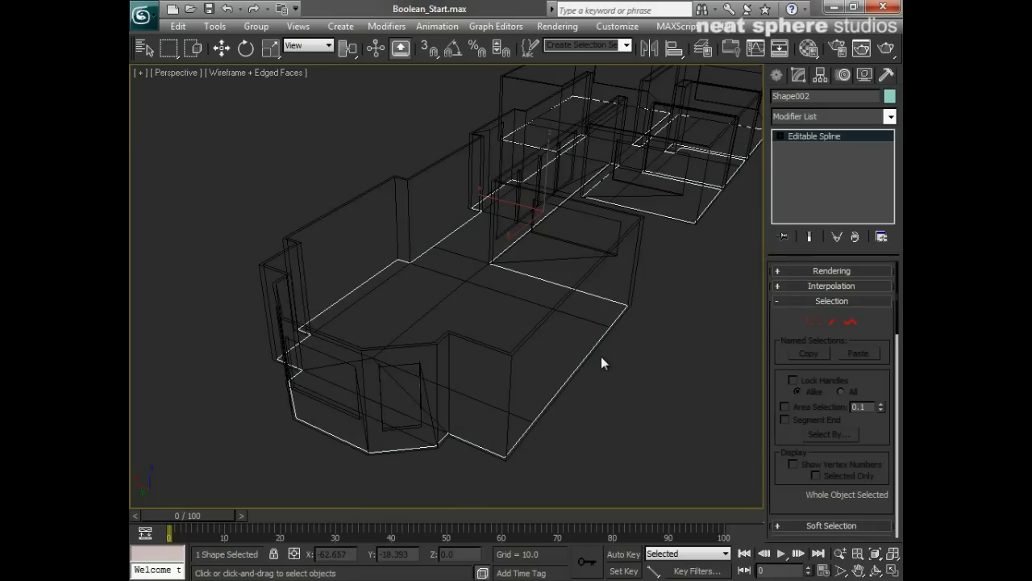
- Try to move the outline shape straight up to about 192.7 on the Z axis, above the walls
key(w)
scroll(589, 278, down, 5)
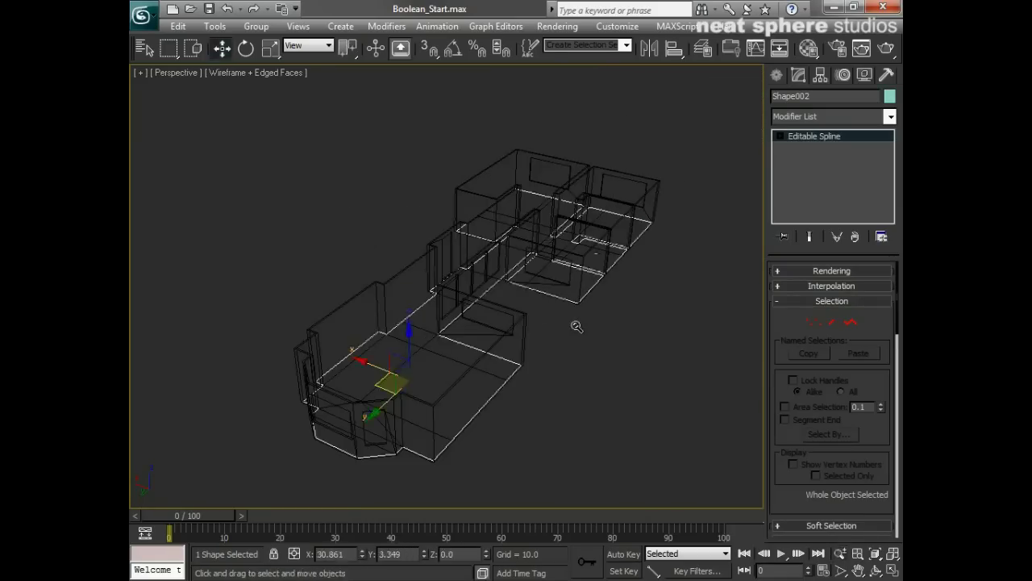
drag(412, 338, 417, 181)
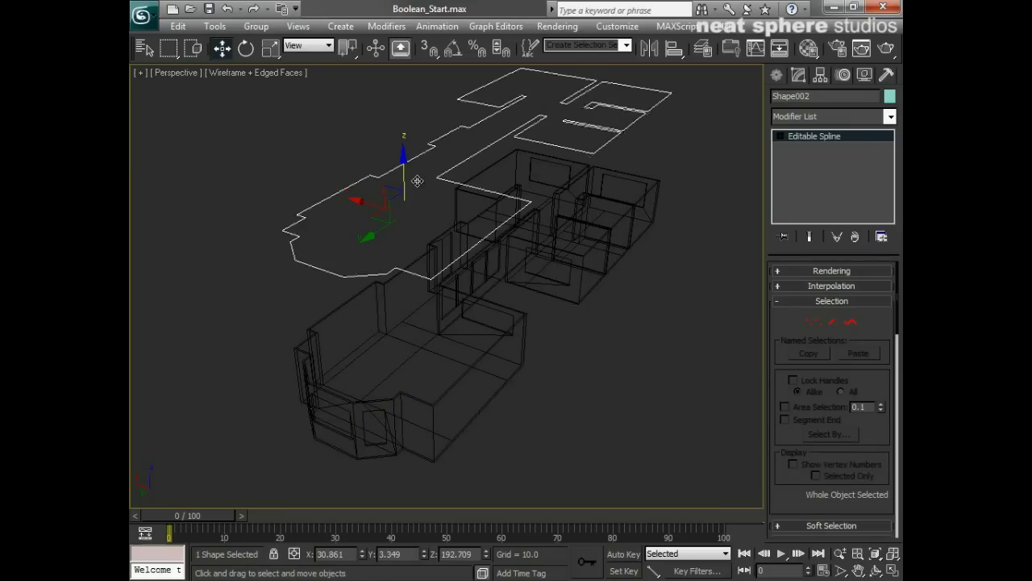
- Return to shaded display and apply a Sweep modifier to the floor outline shape
key(F3)
mouse_move(417, 180)
alt+middle_down()
mouse_move(268, 261)
mouse_move(407, 261)
alt+middle_up()
alt+middle_drag(387, 308, 428, 302)
alt+middle_drag(362, 334, 440, 376)
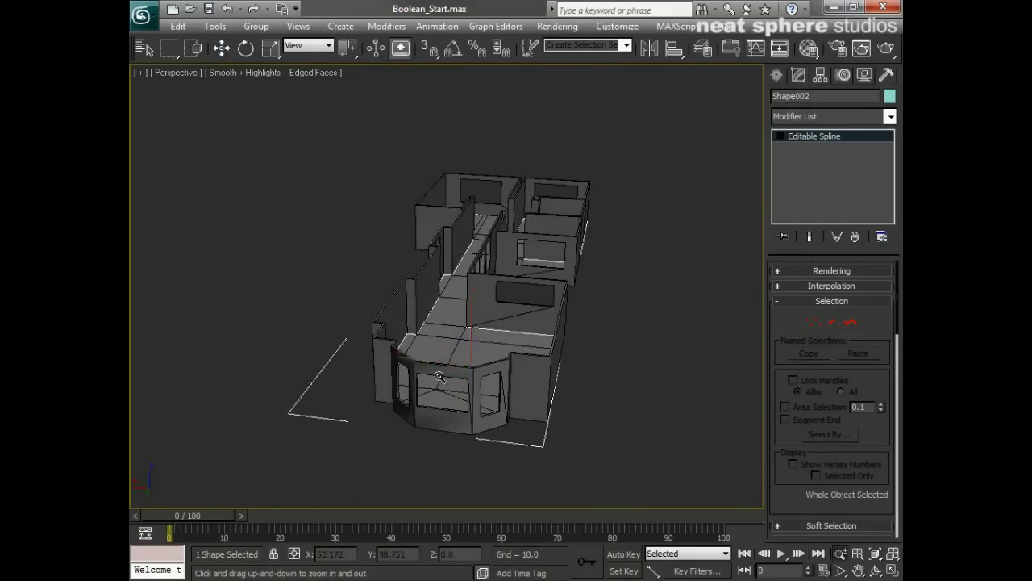
drag(439, 377, 471, 326)
middle_drag(461, 371, 546, 233)
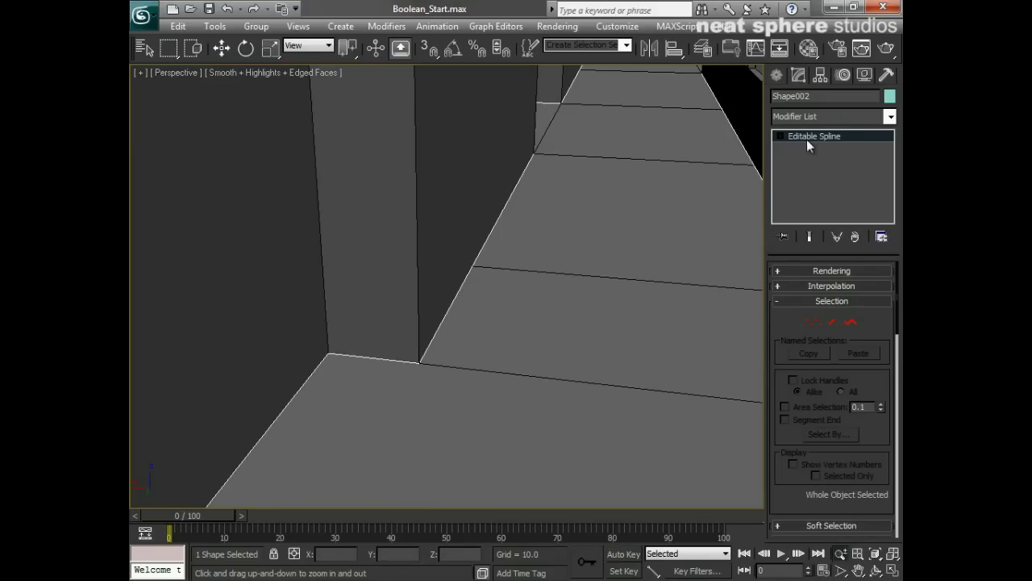
click(891, 117)
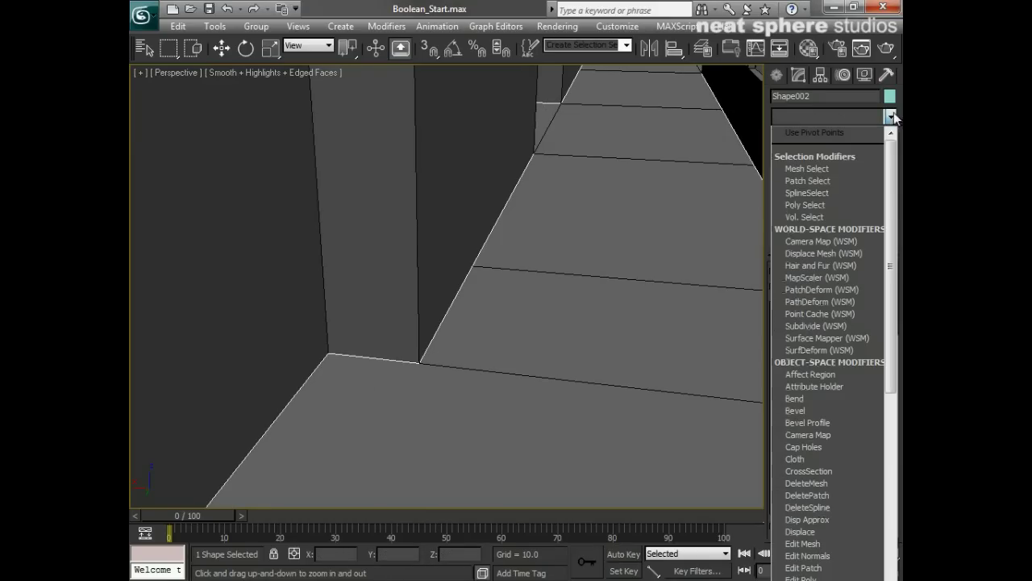
drag(890, 171, 902, 509)
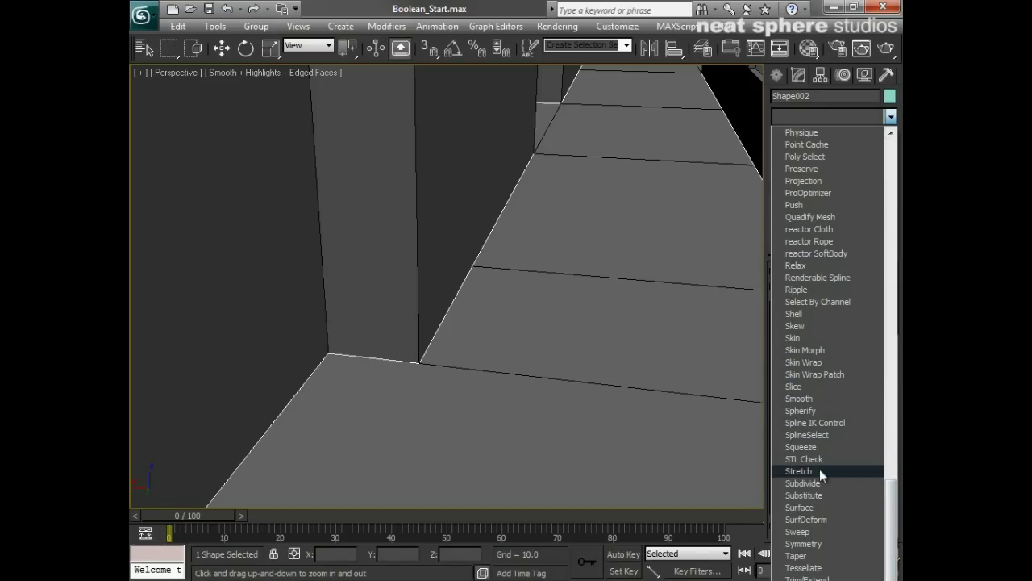
click(795, 531)
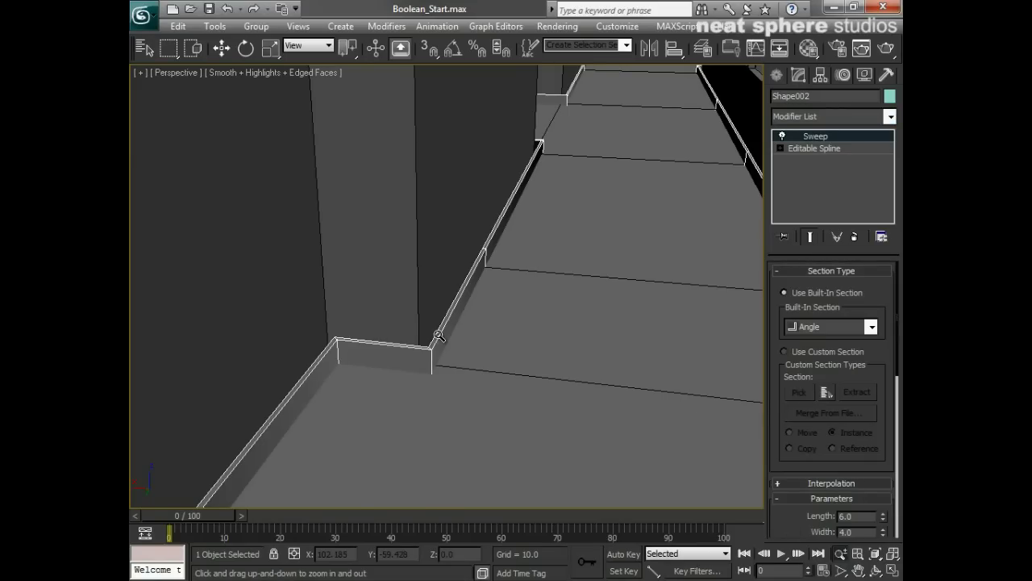
- Examine the swept angle profile at the wall corner in wireframe and shaded display, and review its Sweep settings
key(F3)
mouse_move(466, 399)
mouse_down()
mouse_move(489, 396)
mouse_move(476, 388)
mouse_up()
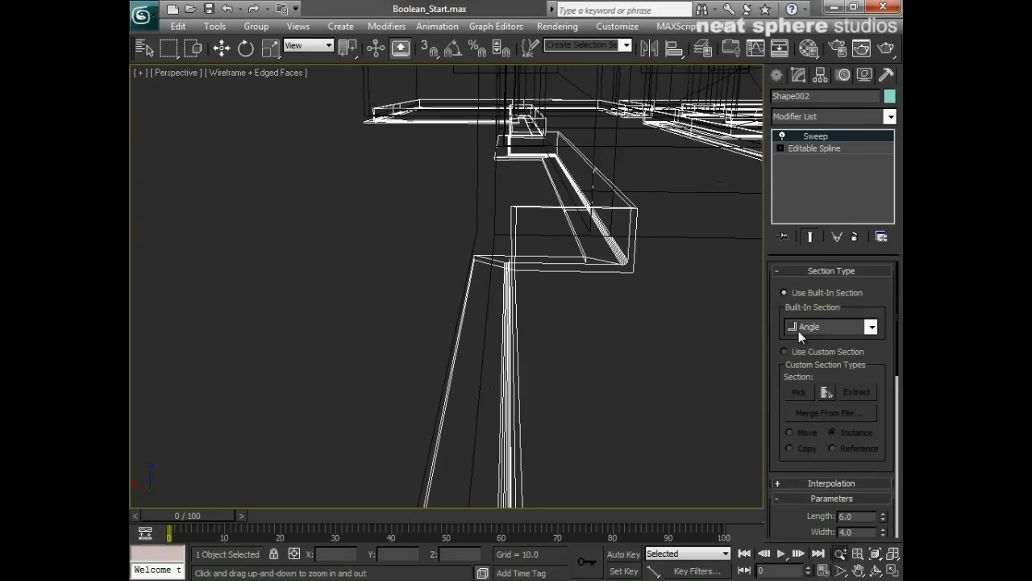
scroll(595, 351, down, 5)
scroll(596, 351, up, 2)
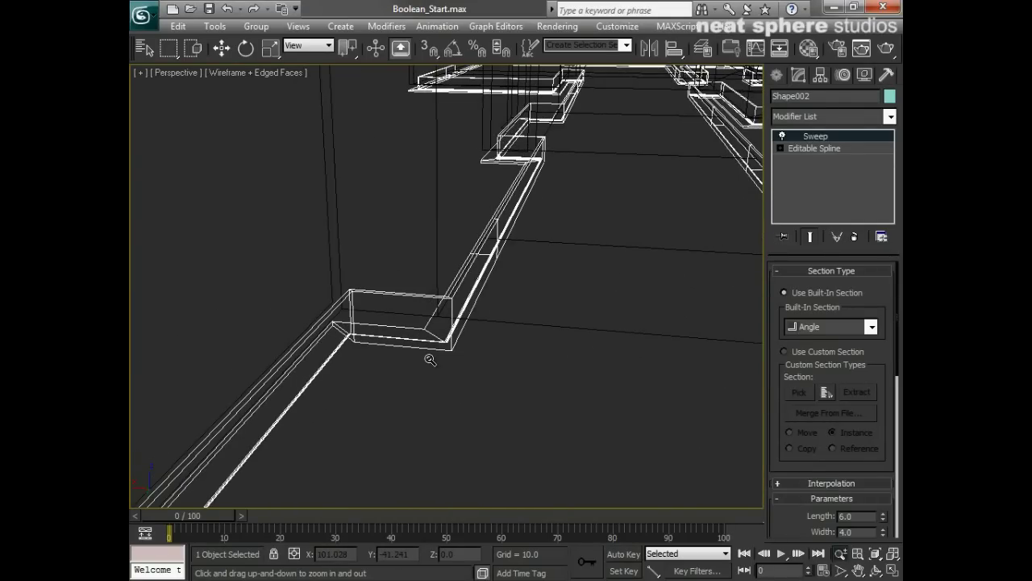
key(F3)
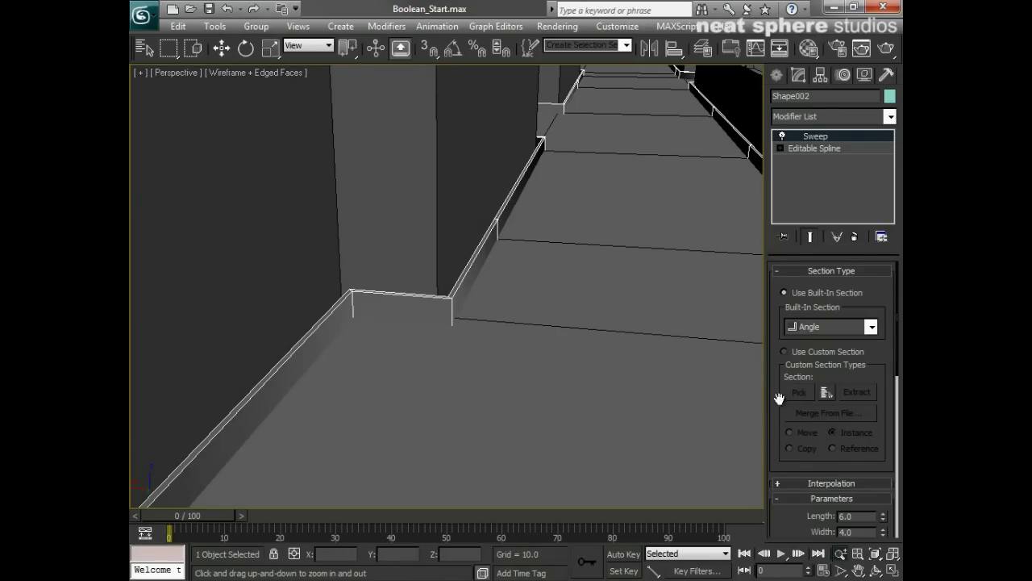
drag(804, 256, 851, 225)
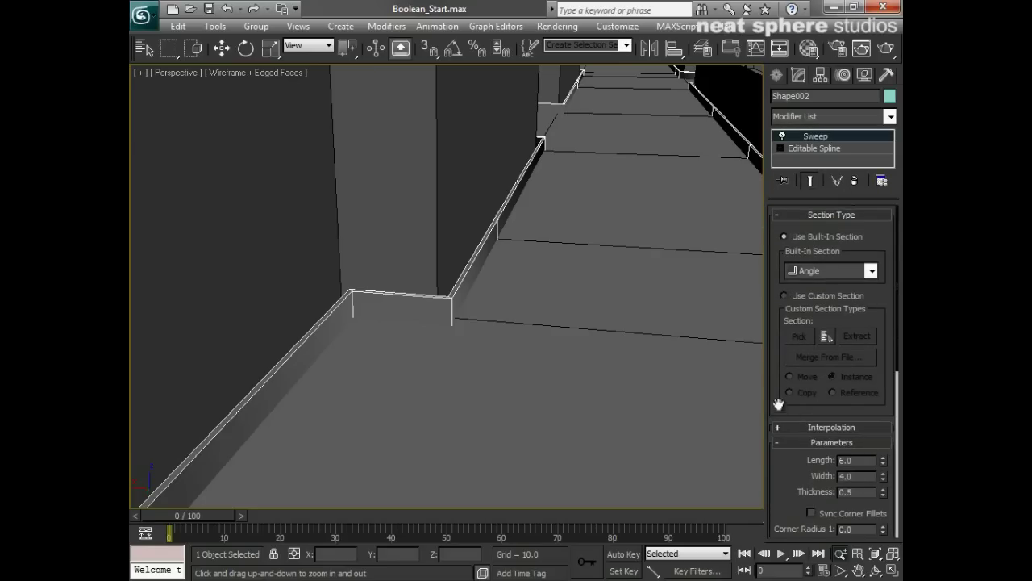
drag(779, 404, 784, 227)
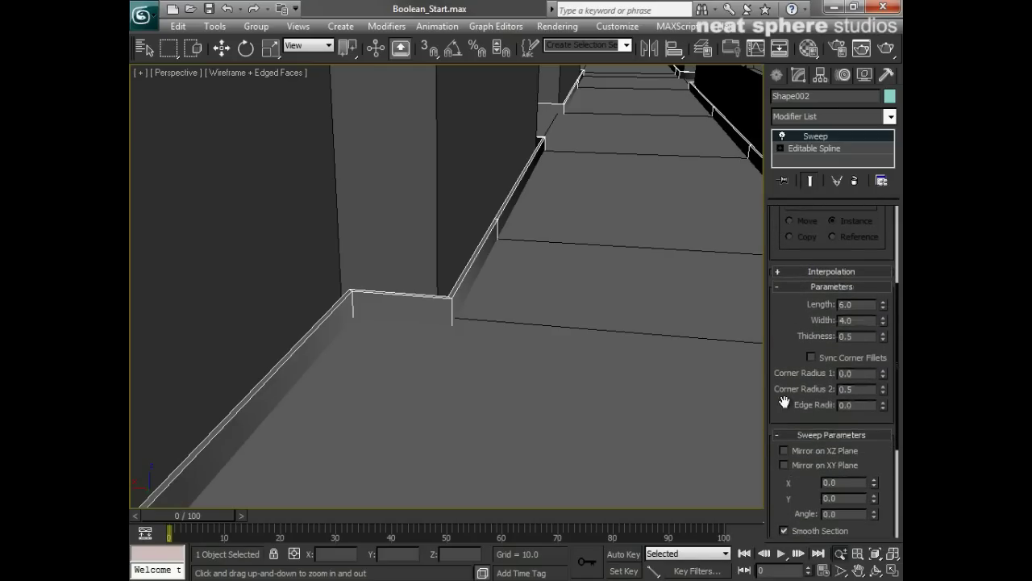
drag(781, 334, 806, 171)
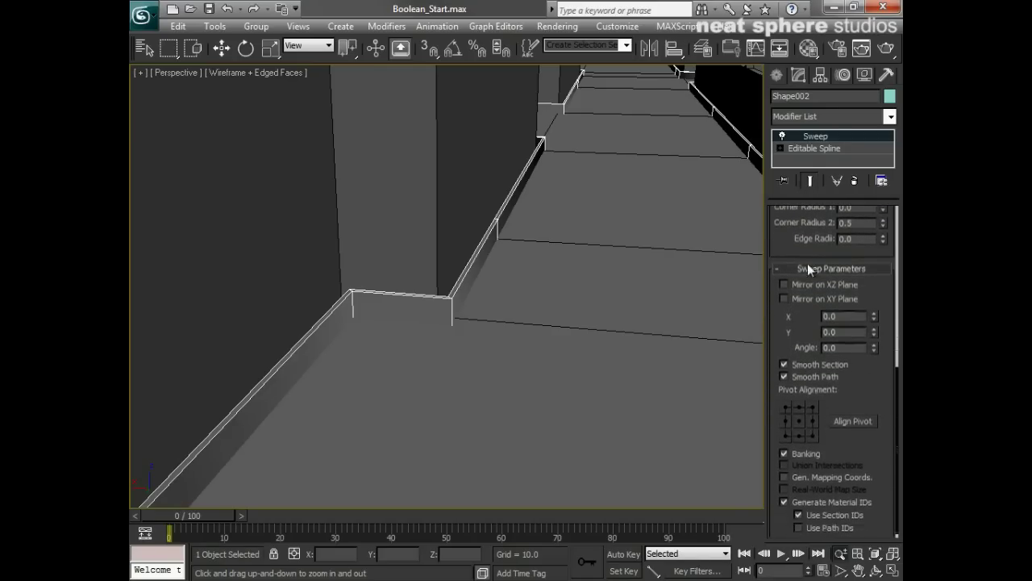
- Try the top-left, bottom-left, top-right, bottom-right, middle-right and middle-left pivot alignments on the sweep profile
click(785, 407)
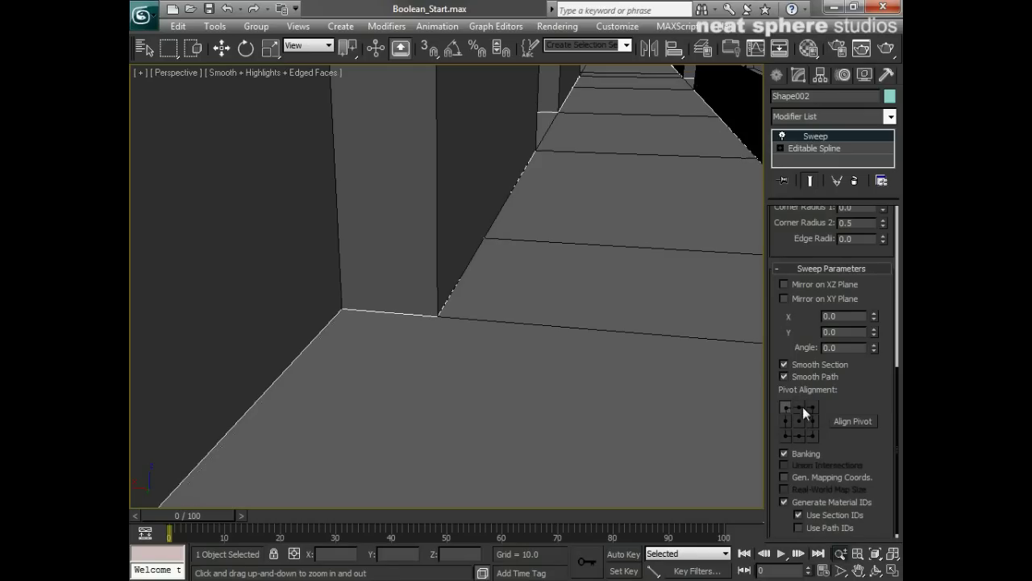
click(785, 437)
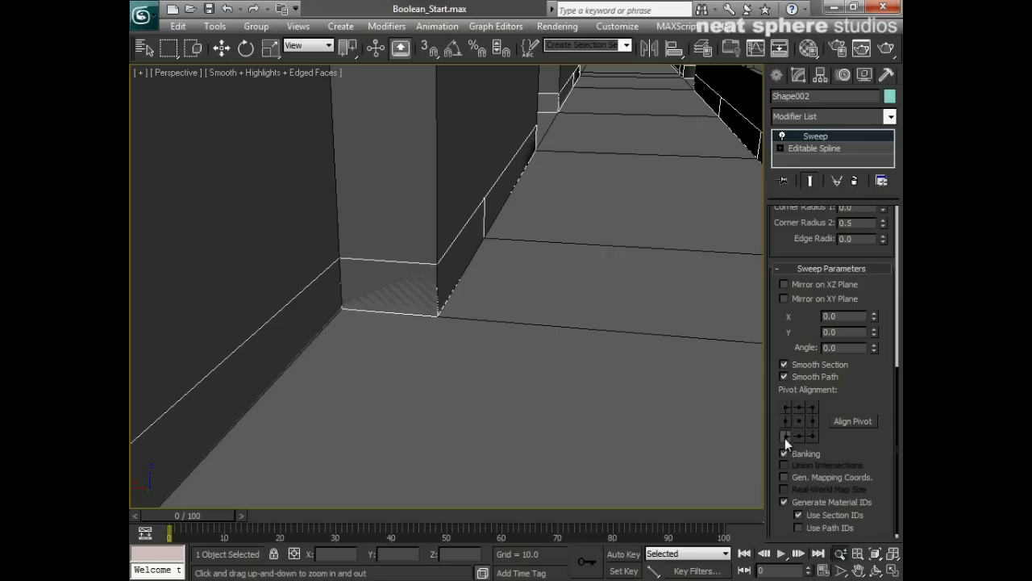
click(812, 407)
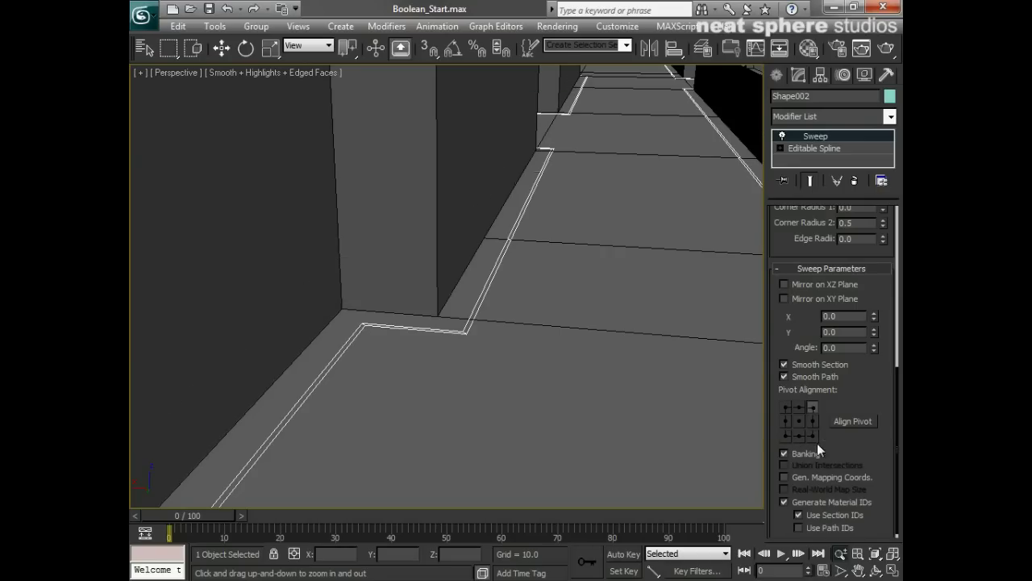
click(811, 432)
click(813, 423)
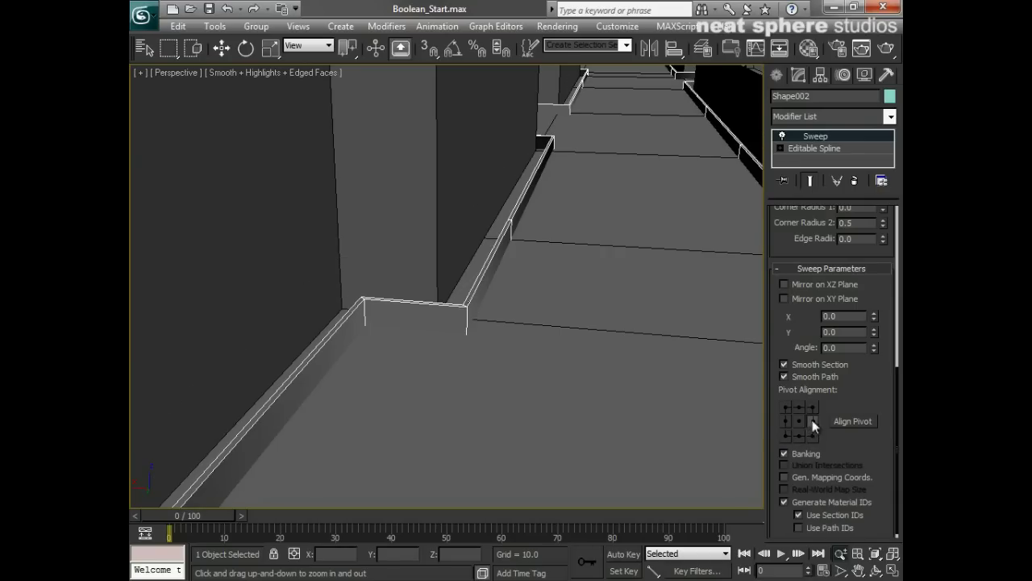
click(787, 421)
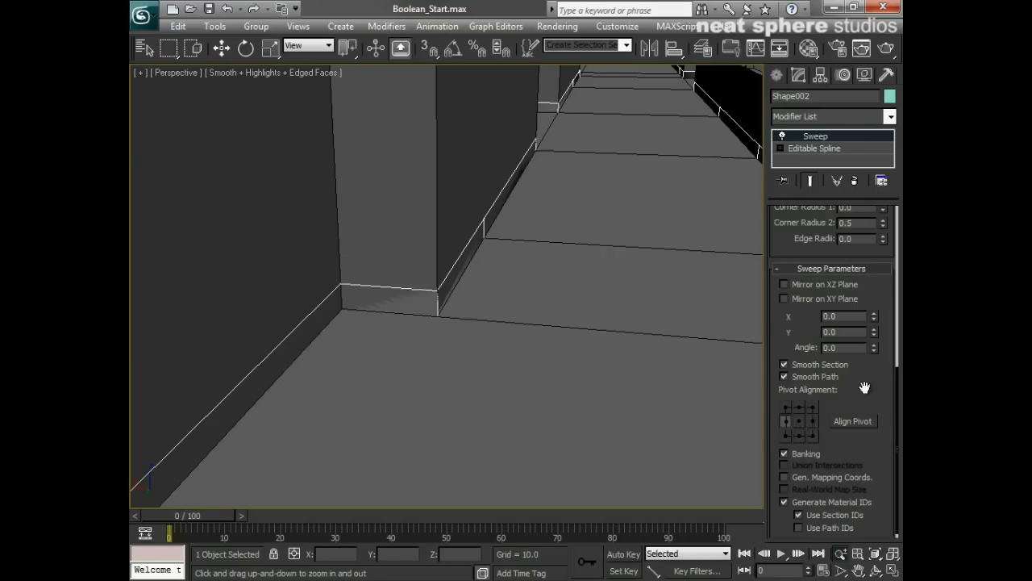
- Mirror the sweep profile on the XZ plane and set its pivot alignment to bottom right
click(785, 284)
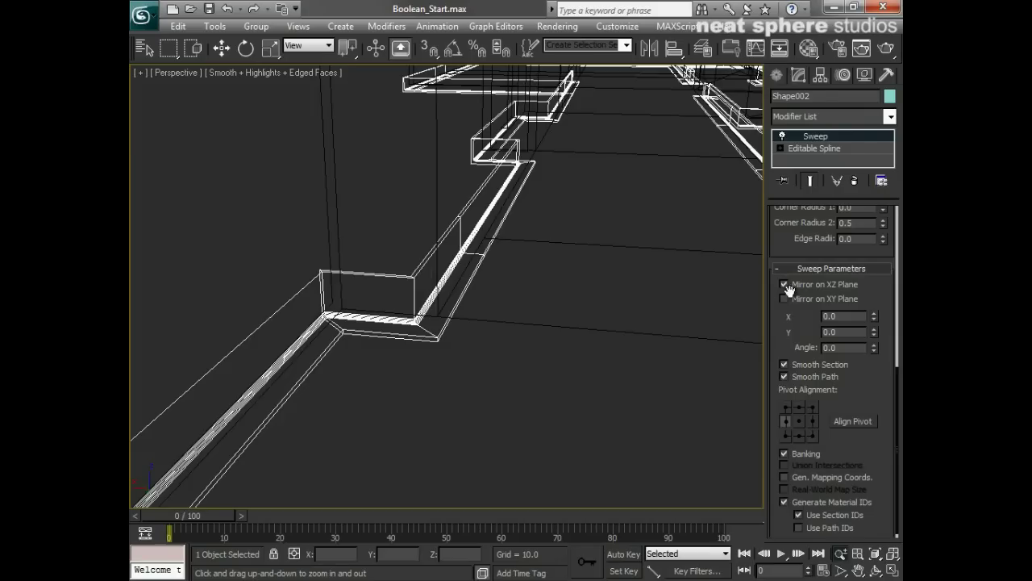
click(813, 420)
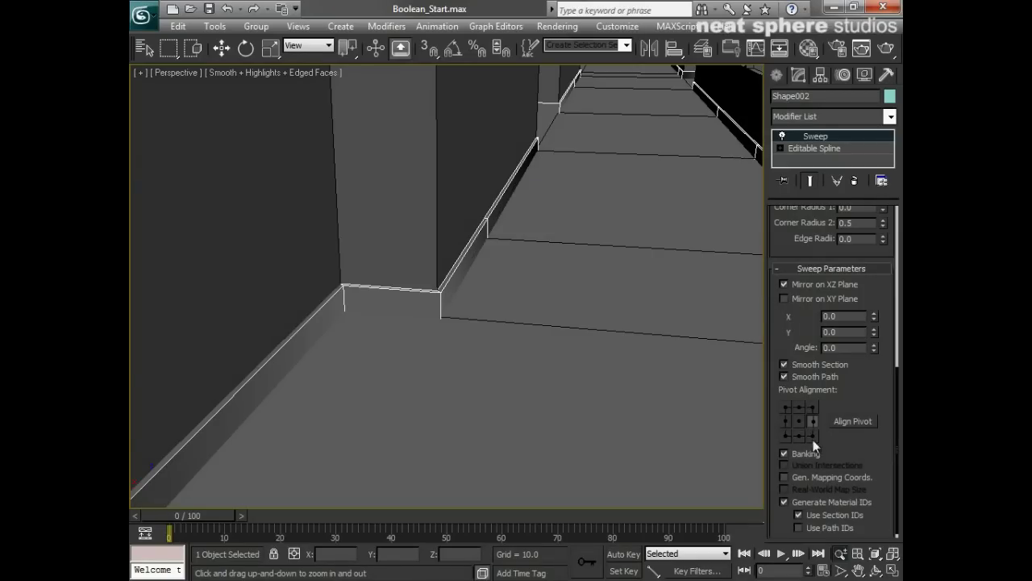
click(811, 435)
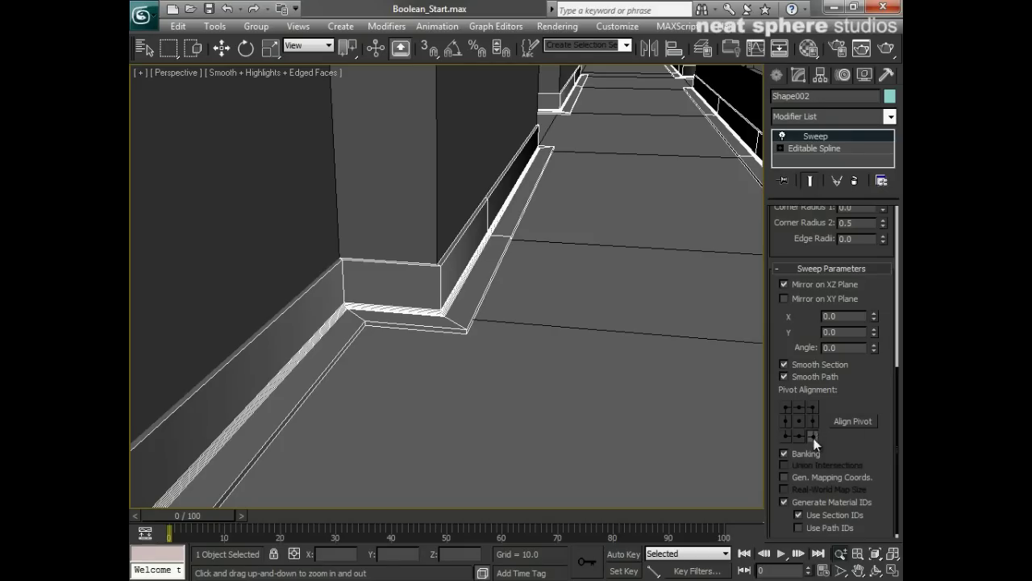
- Examine how the swept profile follows the walls through the rooms and around the corner, and review its dimension parameters
mouse_move(557, 460)
alt+middle_down()
mouse_move(546, 449)
mouse_move(559, 454)
alt+middle_up()
drag(599, 335, 595, 411)
alt+middle_drag(595, 410, 345, 430)
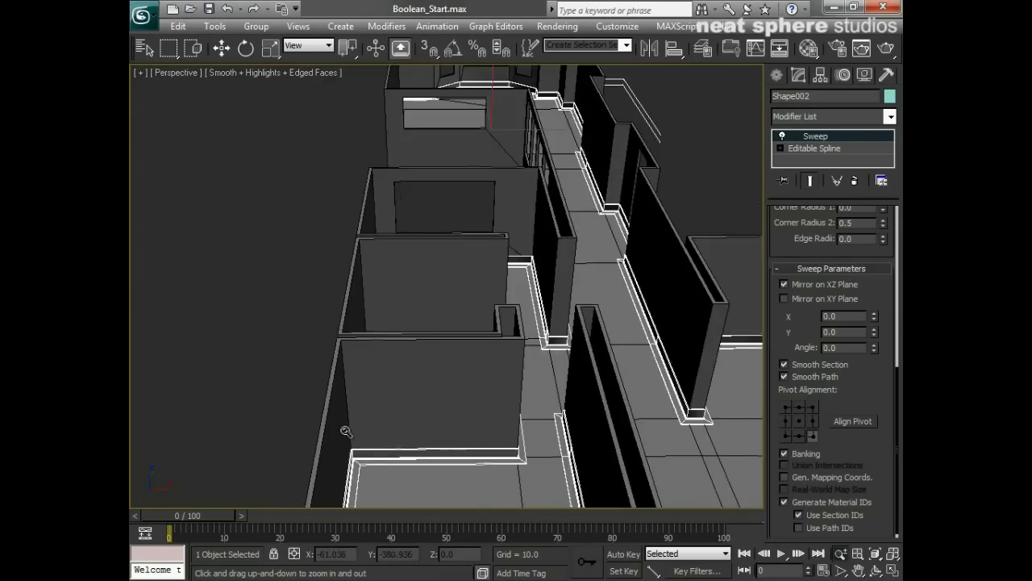
drag(346, 431, 565, 331)
middle_drag(550, 308, 564, 350)
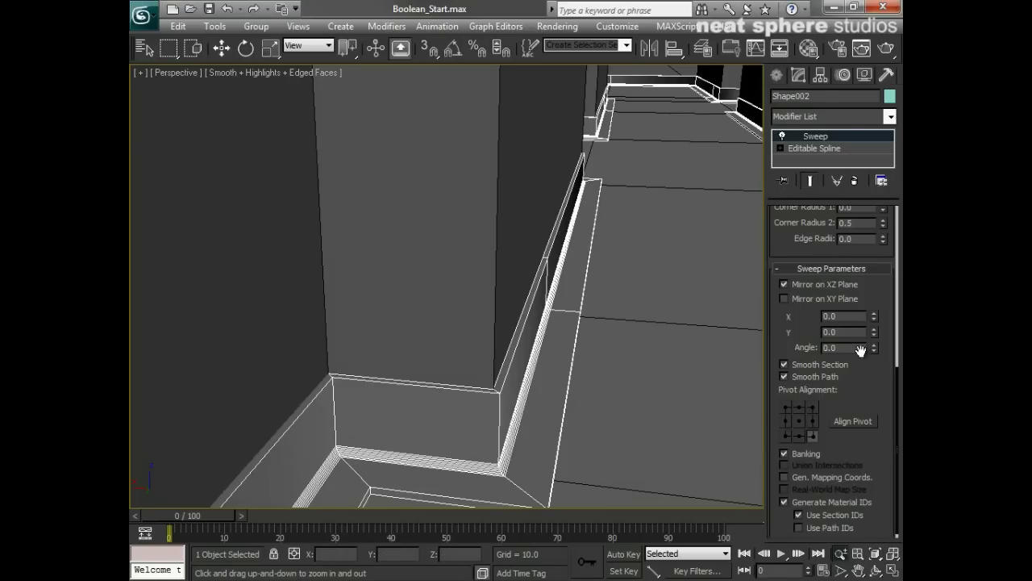
scroll(862, 380, up, 5)
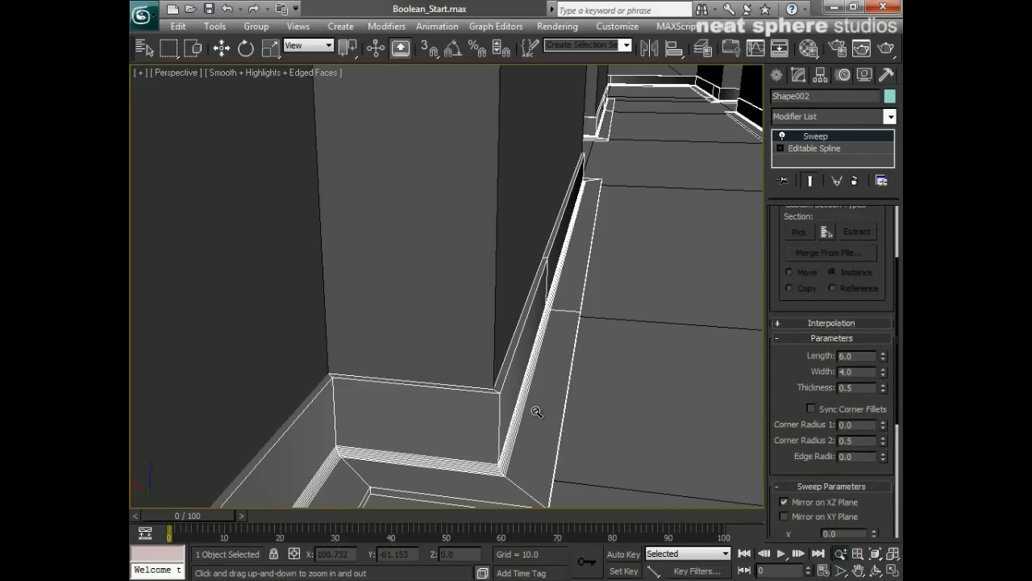
middle_drag(537, 411, 531, 393)
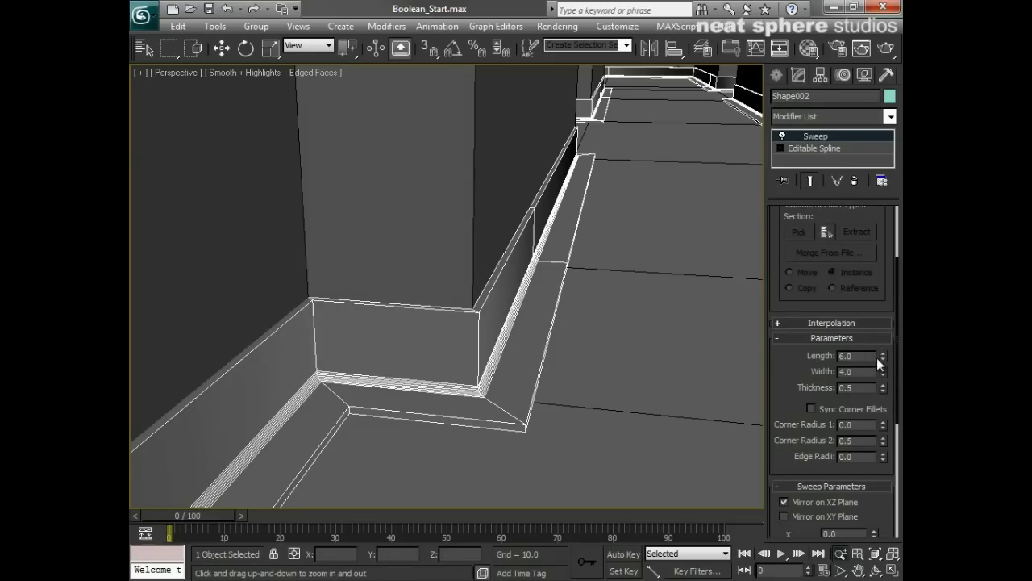
- Set the sweep's angle profile to a length of 3.36, a width of 2.052 and a thickness of 0.57
drag(884, 358, 871, 387)
drag(649, 375, 631, 357)
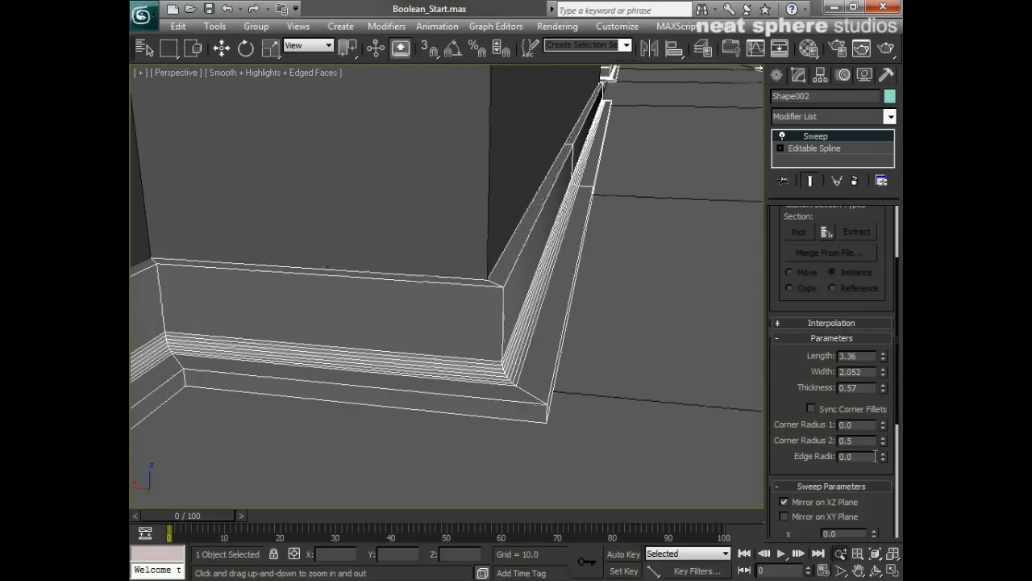
- Set the sweep profile's Corner Radius 2 to 0.67 and Edge Radii to 0.21, keeping Corner Radius 1 at 0.0
drag(884, 443, 882, 390)
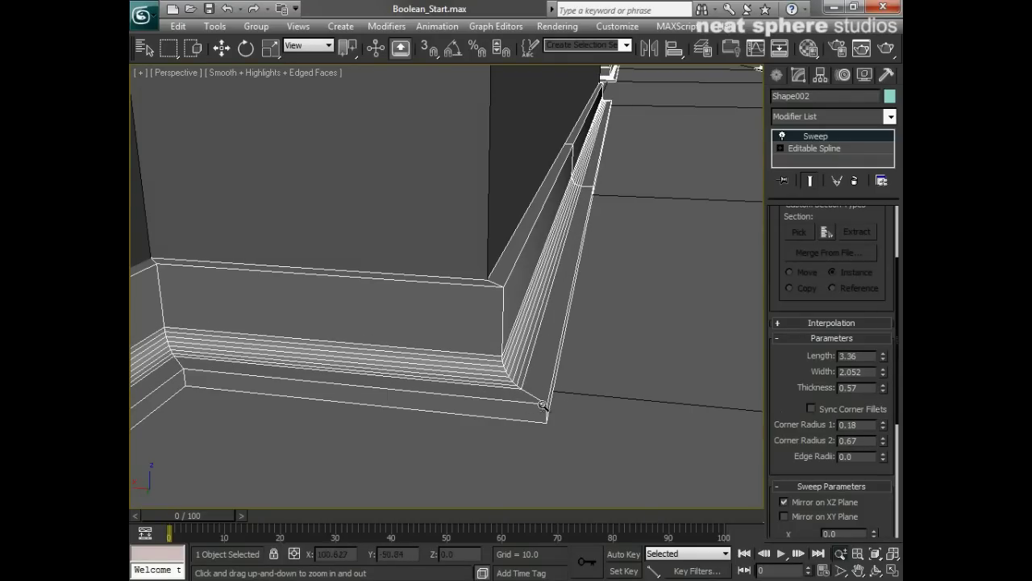
key(F3)
drag(886, 432, 875, 376)
key(F3)
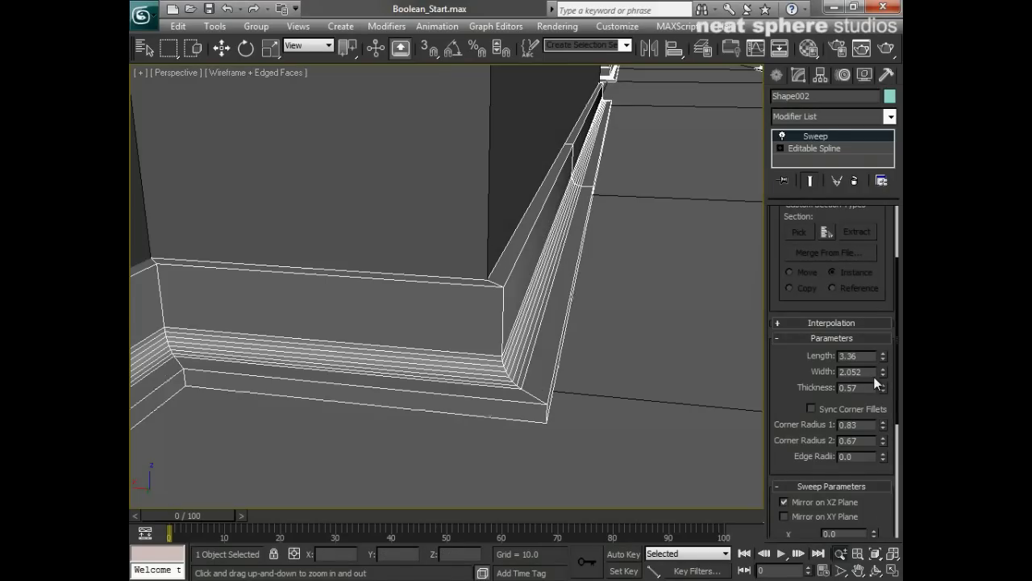
right_click(883, 424)
drag(885, 459, 882, 438)
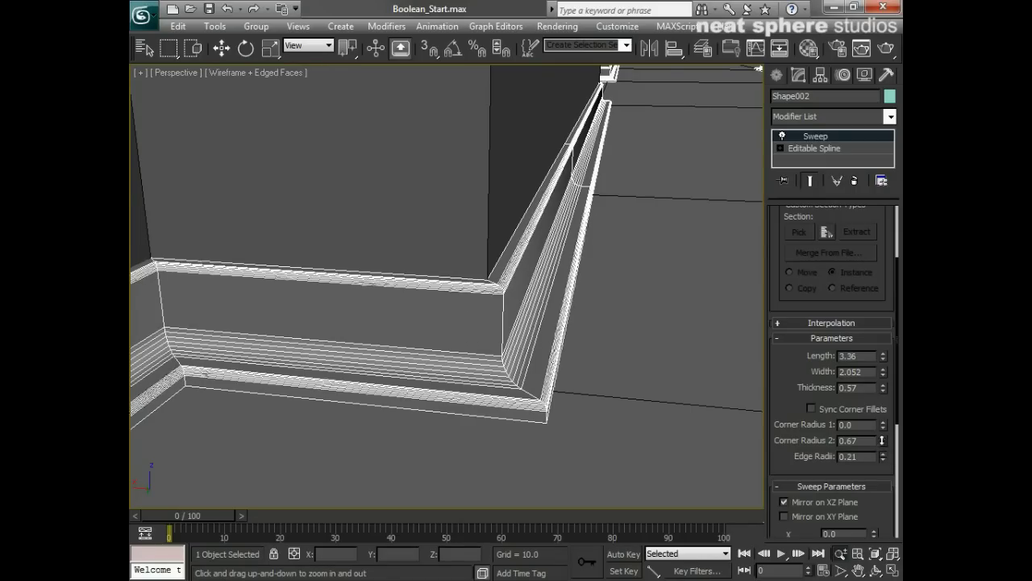
- Examine the rounded skirting profile at the wall corner with and without edged faces, and its run through the rooms
alt+middle_drag(622, 377, 638, 369)
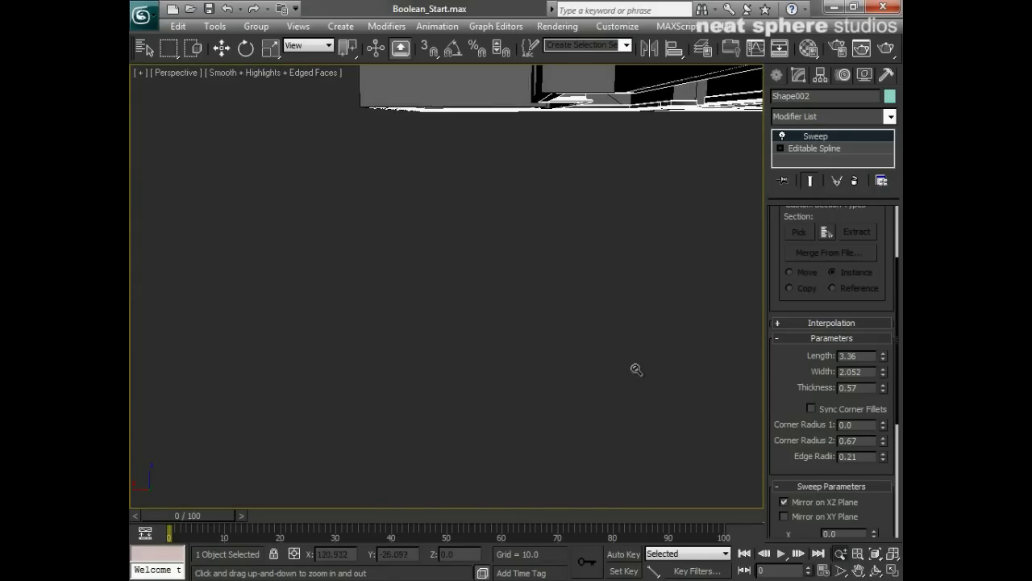
middle_drag(630, 299, 574, 319)
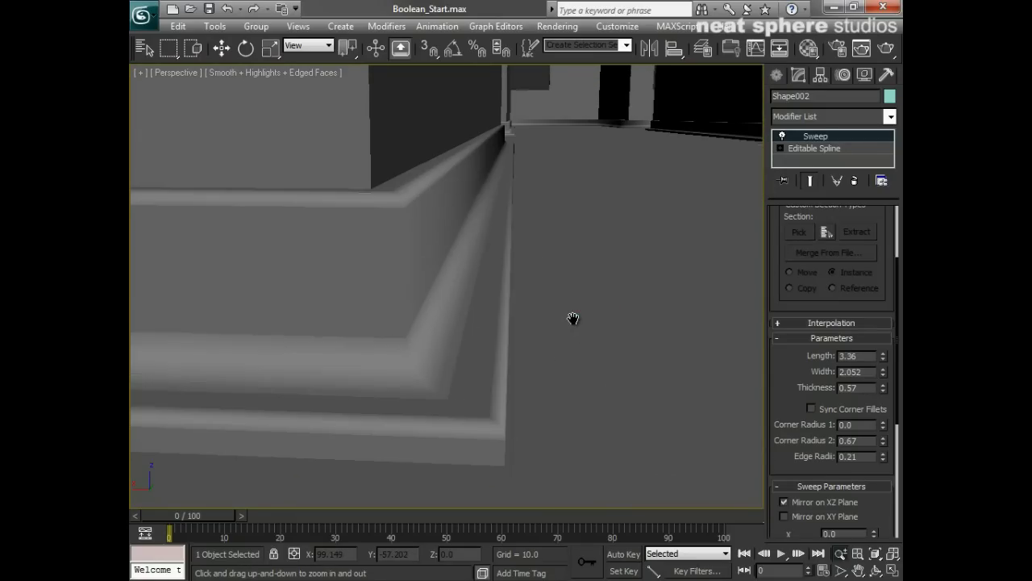
key(F4)
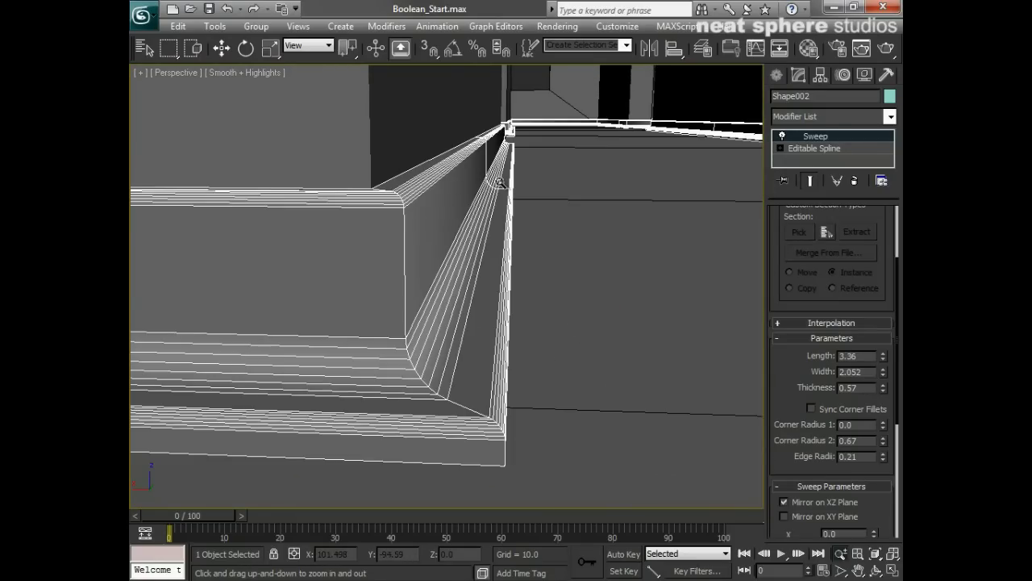
key(F4)
scroll(546, 185, down, 8)
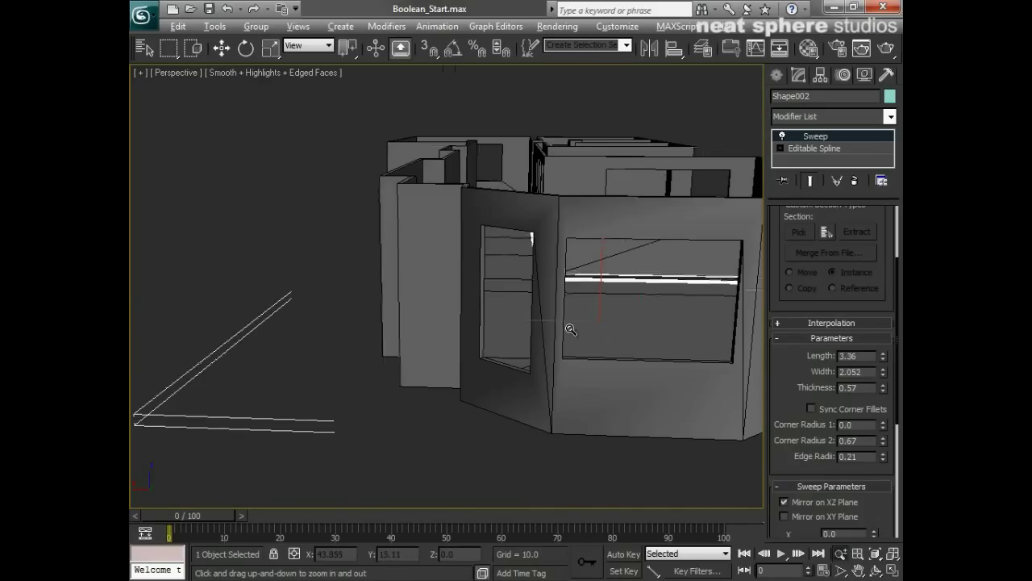
scroll(571, 329, up, 10)
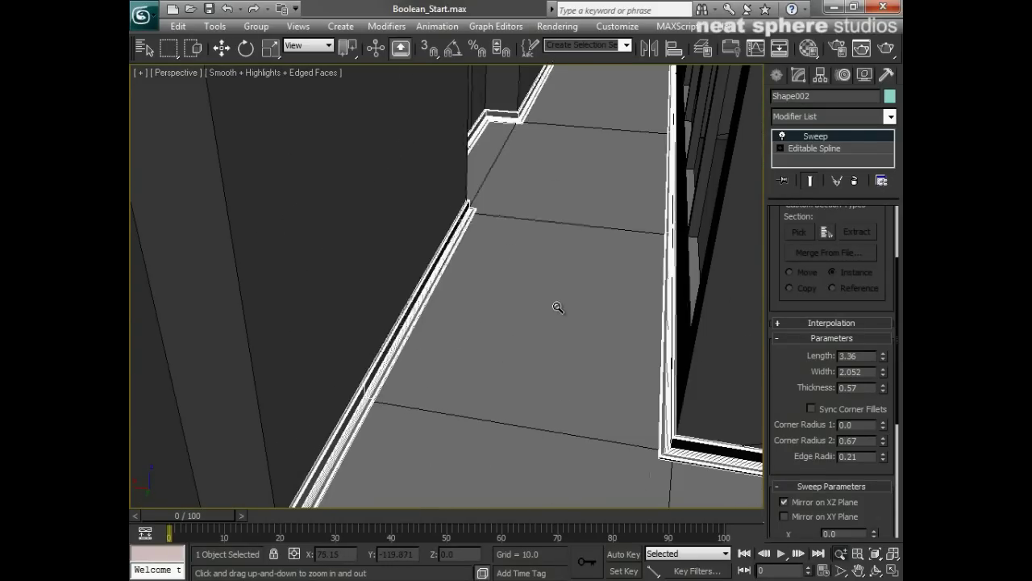
scroll(557, 307, down, 8)
scroll(537, 342, up, 2)
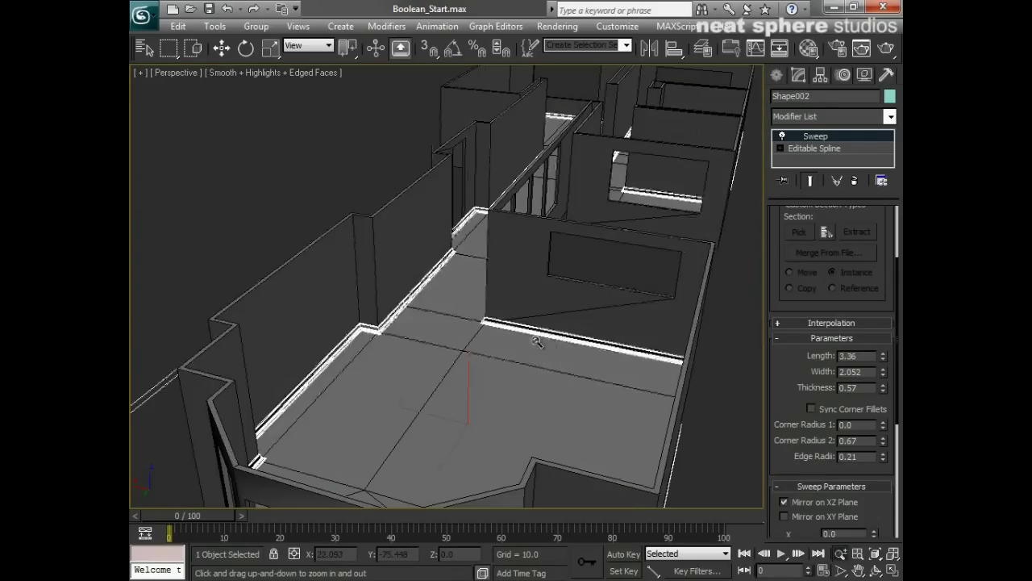
- Try a copy of the skirting mirrored about the X axis and raised above the walls, and delete that copy
key(w)
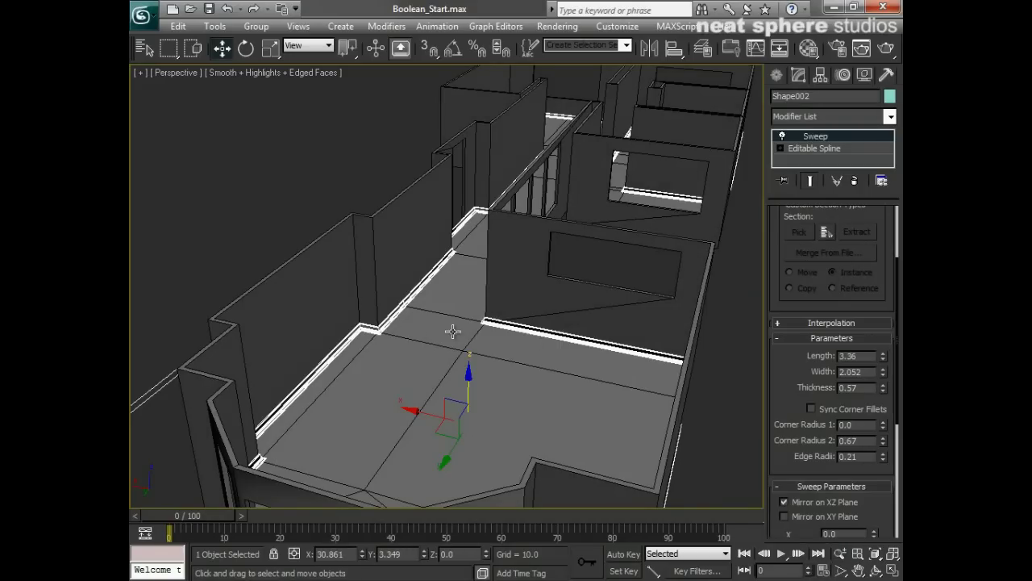
click(650, 49)
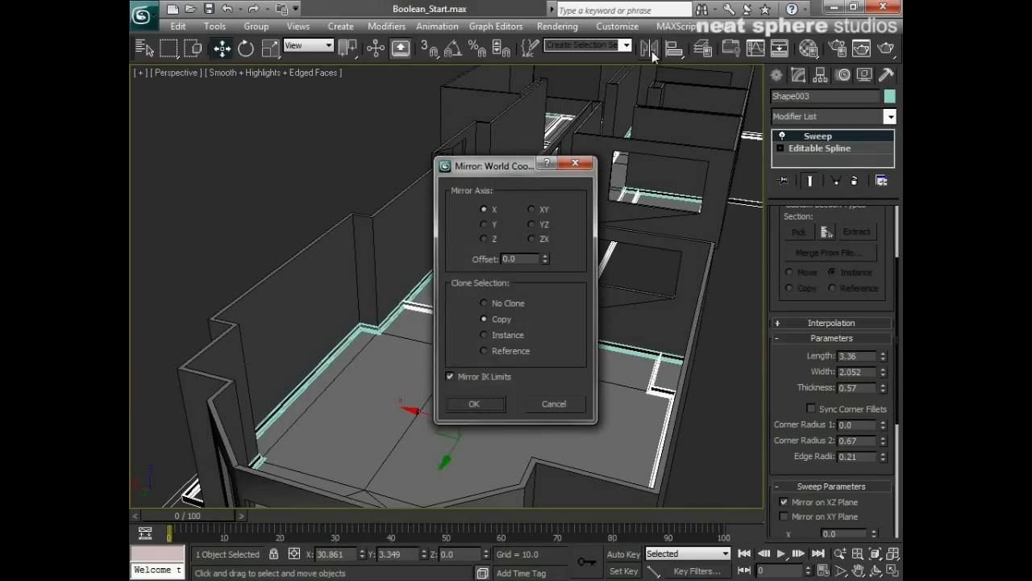
click(492, 404)
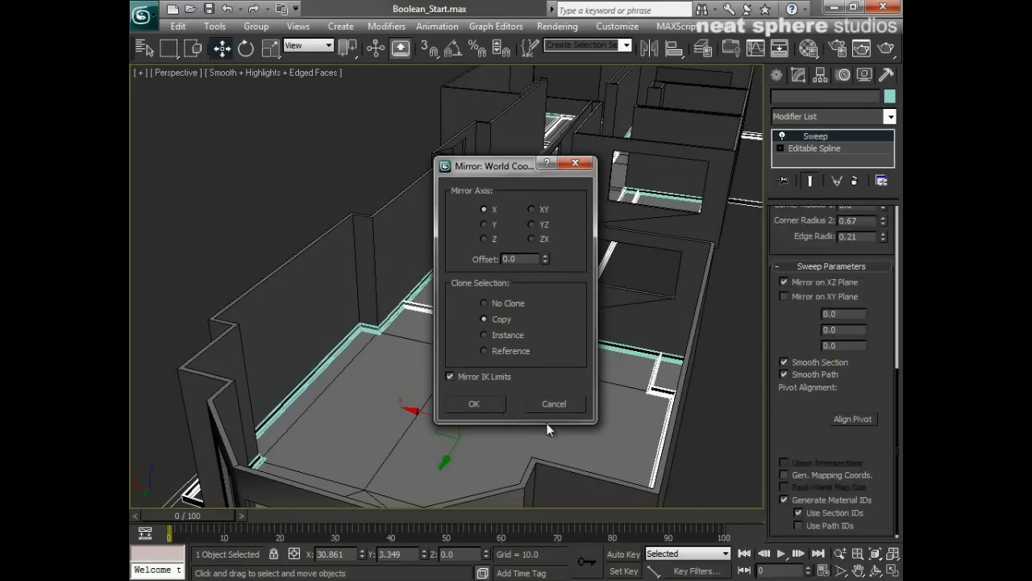
alt+middle_drag(568, 426, 543, 299)
scroll(543, 299, down, 4)
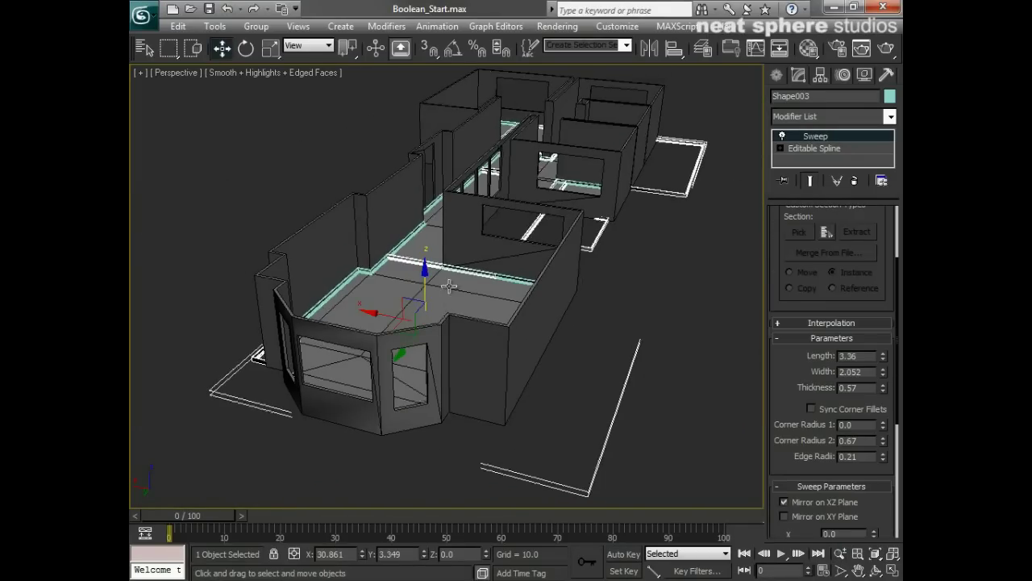
drag(426, 292, 424, 198)
alt+middle_drag(424, 198, 466, 215)
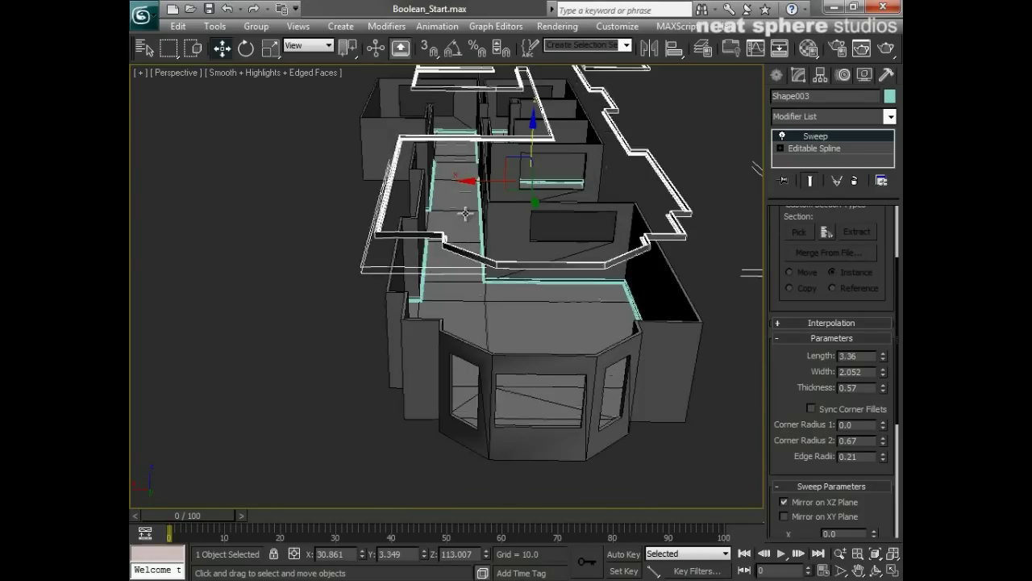
key(alt+z)
drag(469, 248, 471, 228)
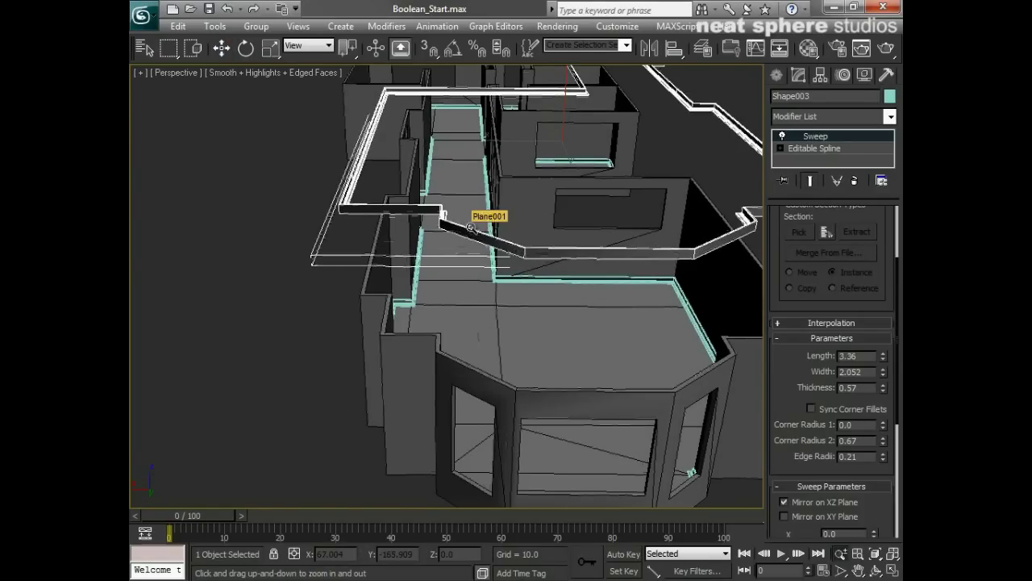
key(Delete)
- Mirror a copy of the skirting about the Z axis and raise it to the wall tops, at a Z of about 66
right_click(421, 262)
click(418, 258)
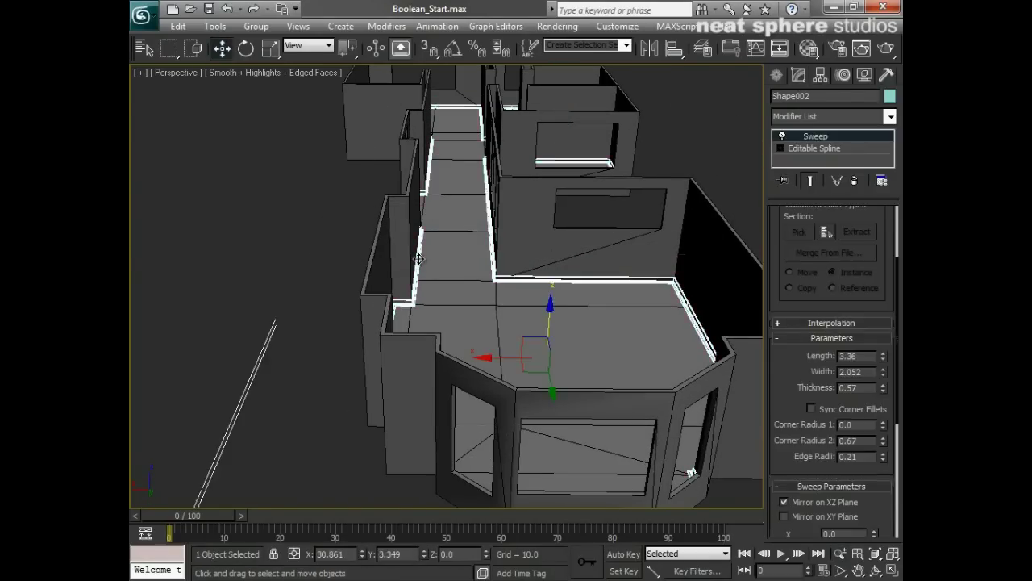
click(650, 48)
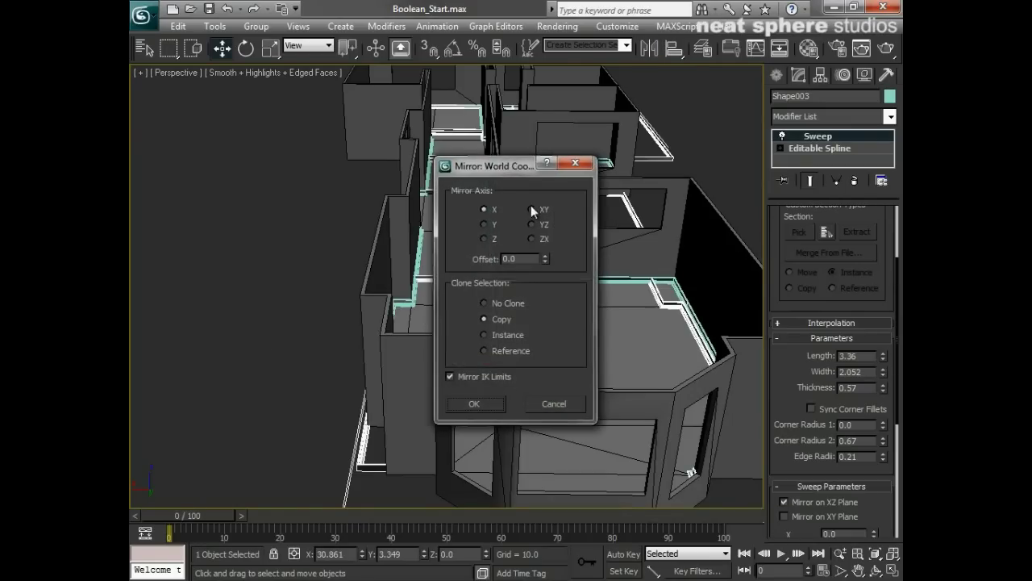
click(484, 239)
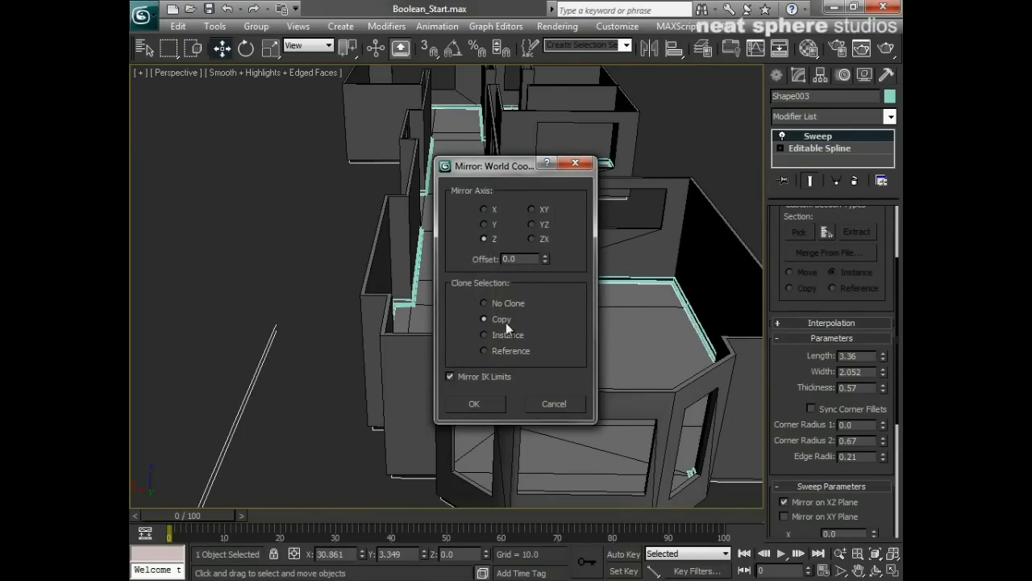
click(488, 405)
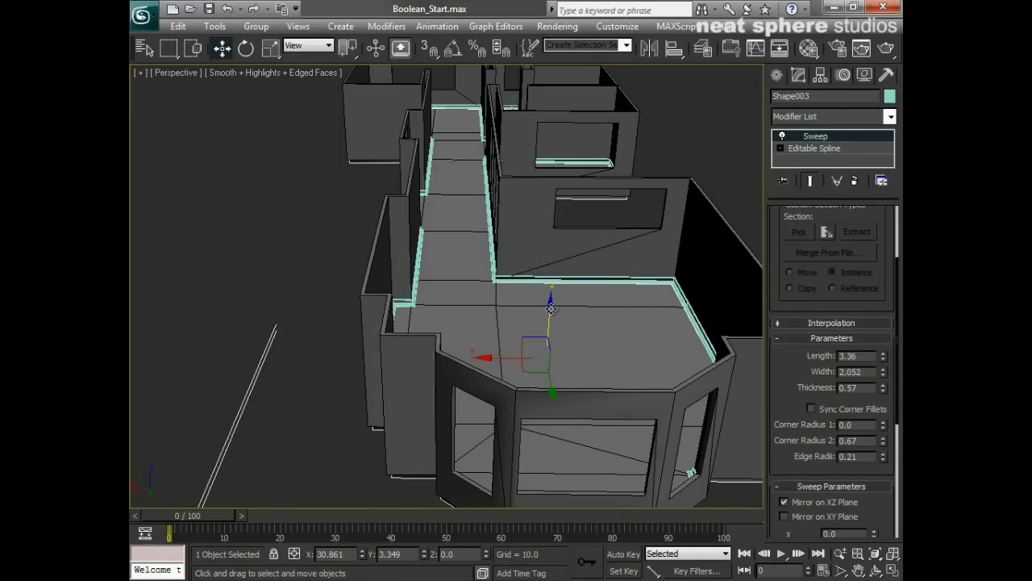
drag(551, 307, 551, 190)
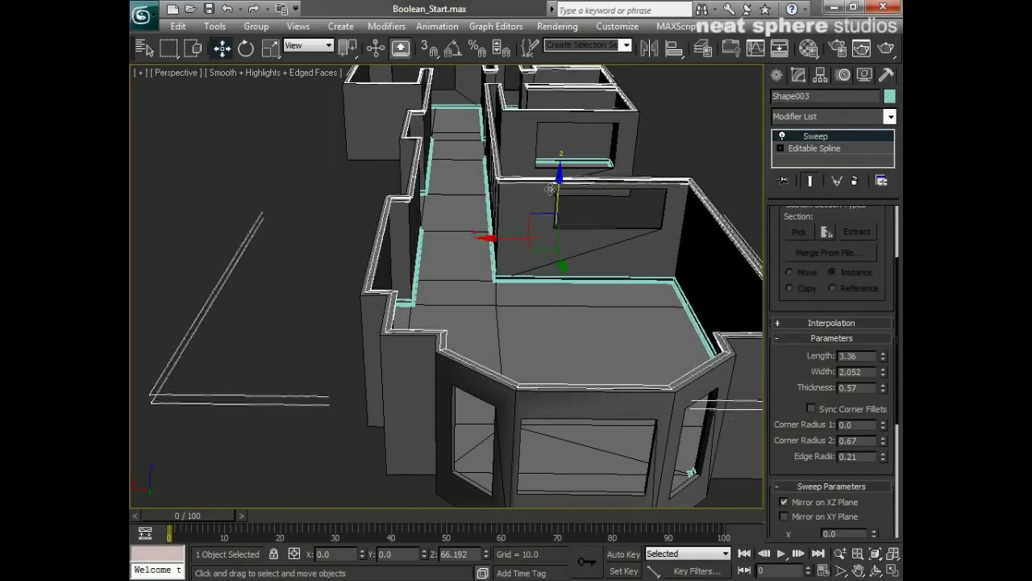
- Examine how the skirting and the mirrored trim along the wall tops run through the corridor, bay window and glazed partition
alt+middle_drag(567, 436, 470, 265)
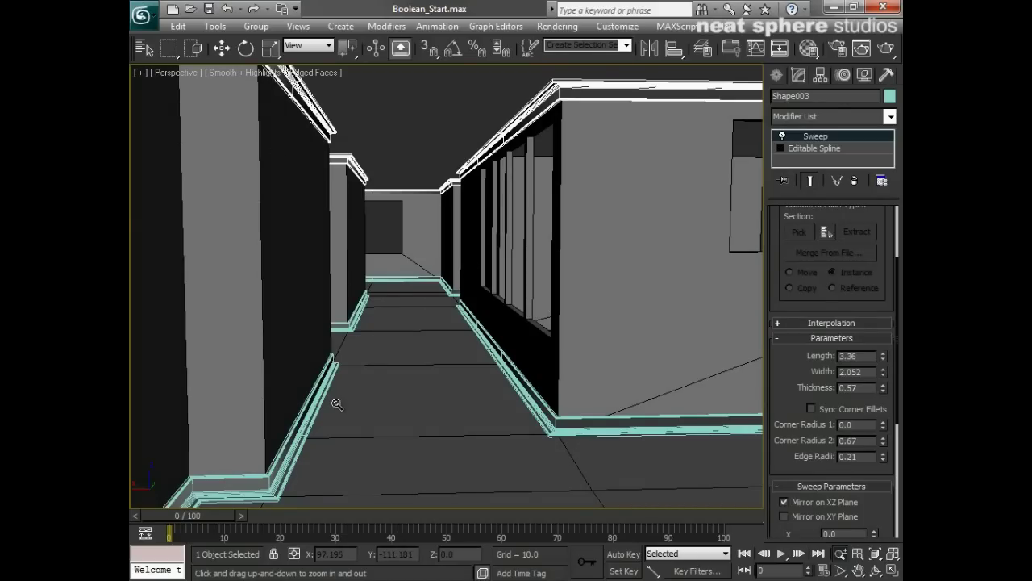
middle_drag(438, 407, 419, 396)
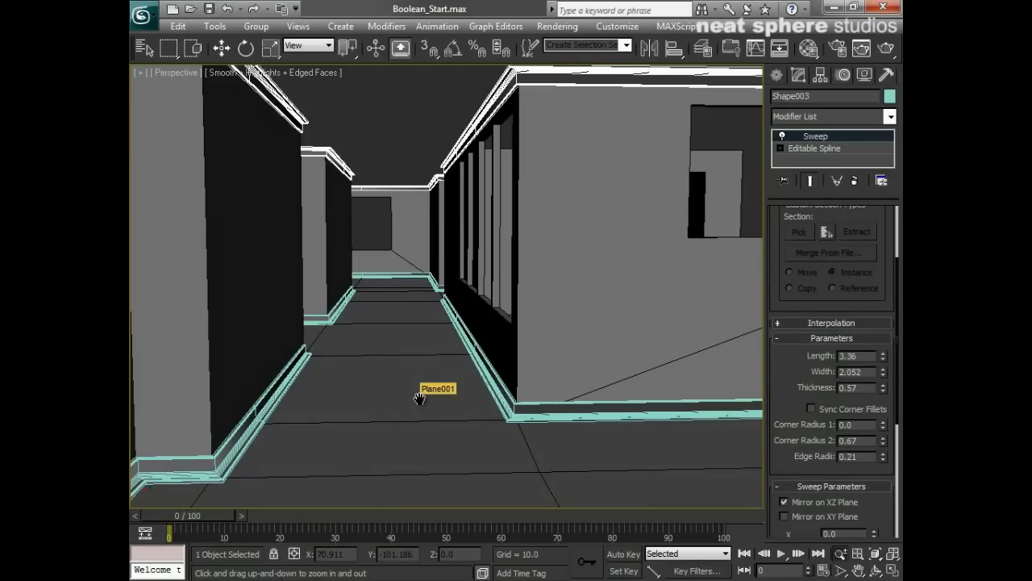
scroll(518, 311, up, 8)
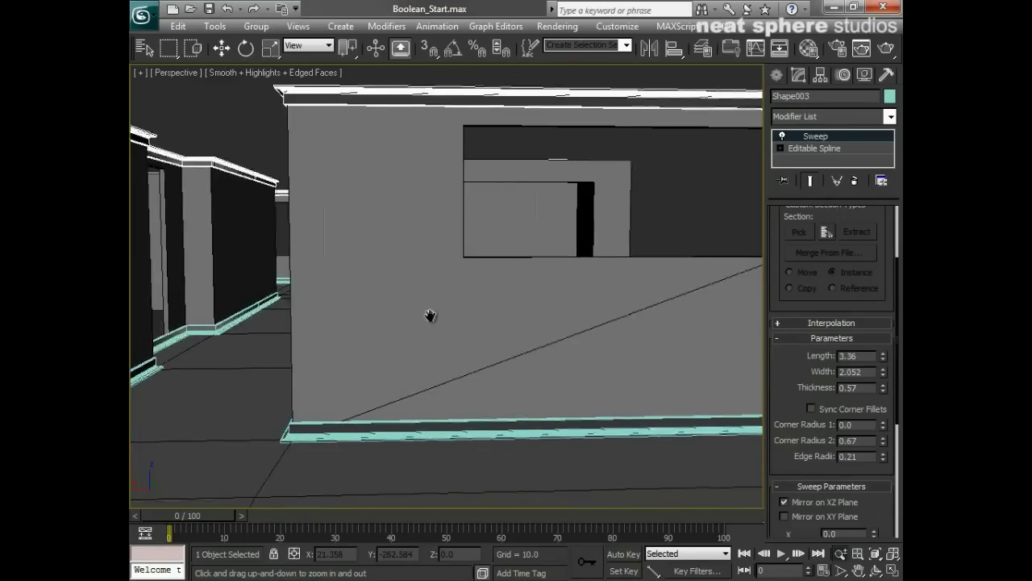
drag(340, 257, 334, 316)
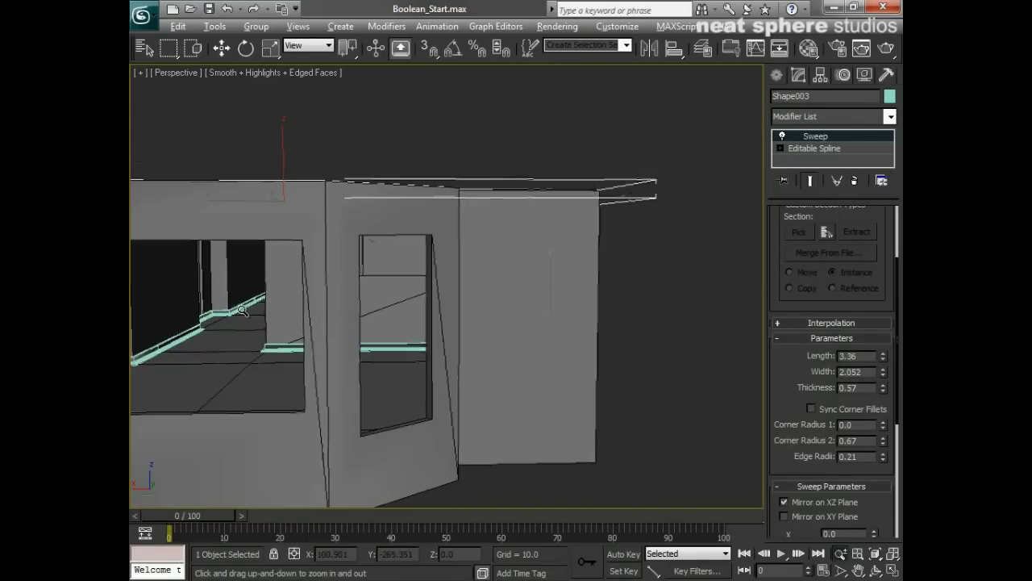
alt+middle_drag(334, 290, 255, 325)
drag(255, 324, 266, 334)
middle_drag(265, 321, 339, 326)
drag(339, 326, 314, 301)
right_click(355, 300)
key(alt+z)
middle_drag(233, 339, 408, 286)
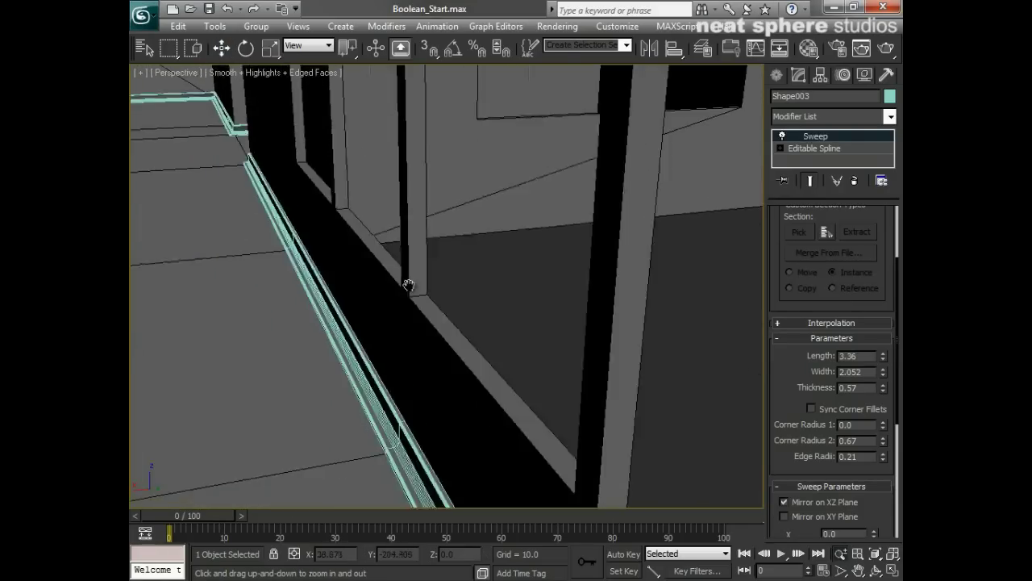
drag(408, 286, 380, 302)
- Select the floor skirting beside the glazed partition and bring up its Sweep Parameters
right_click(343, 312)
click(349, 301)
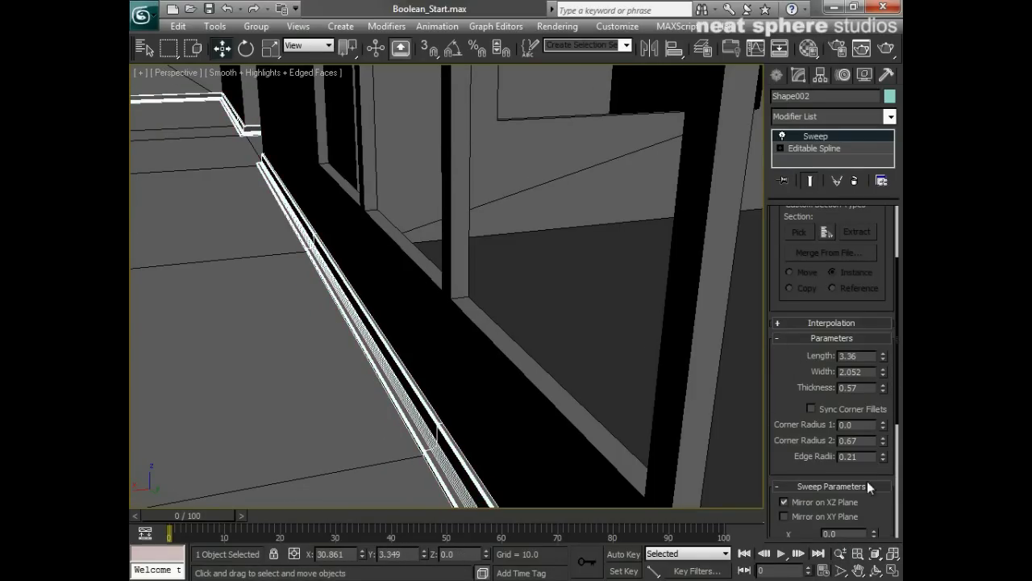
click(794, 340)
drag(779, 399, 779, 348)
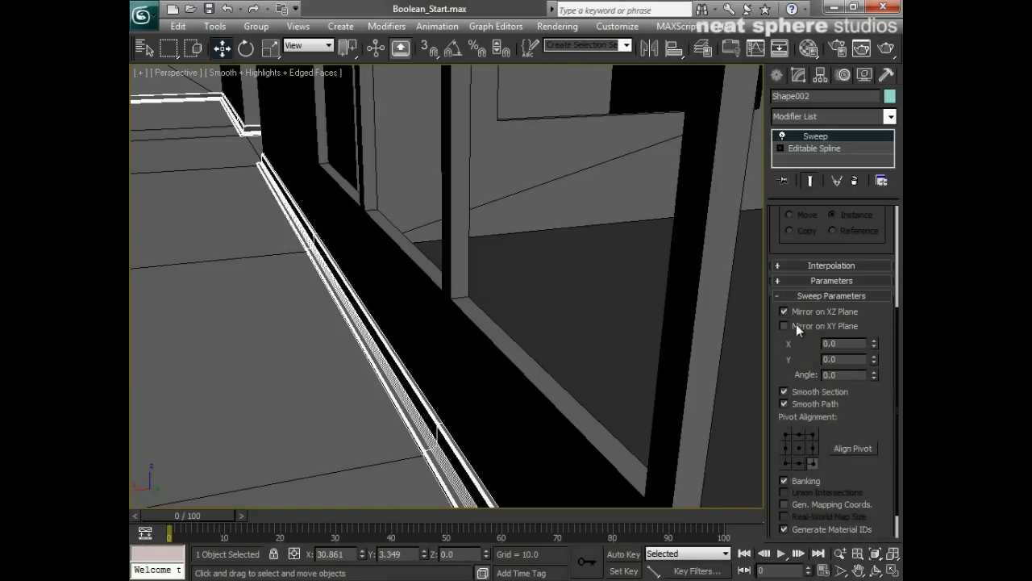
- Try mirroring the floor skirting's profile on the XY plane
click(784, 326)
click(783, 326)
scroll(535, 347, down, 8)
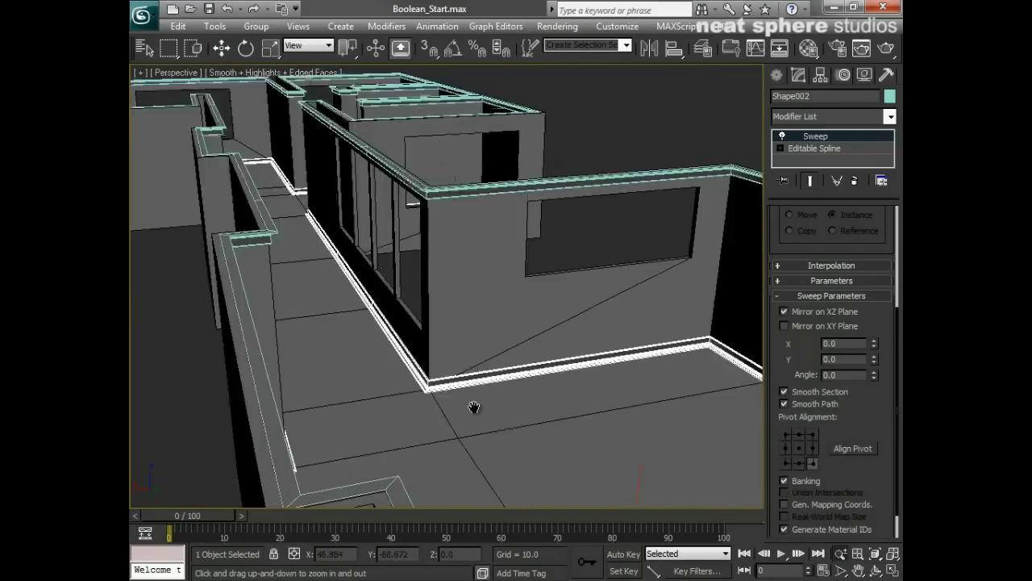
- Enable generated mapping coordinates for the floor skirting's sweep, keeping banking on
click(783, 479)
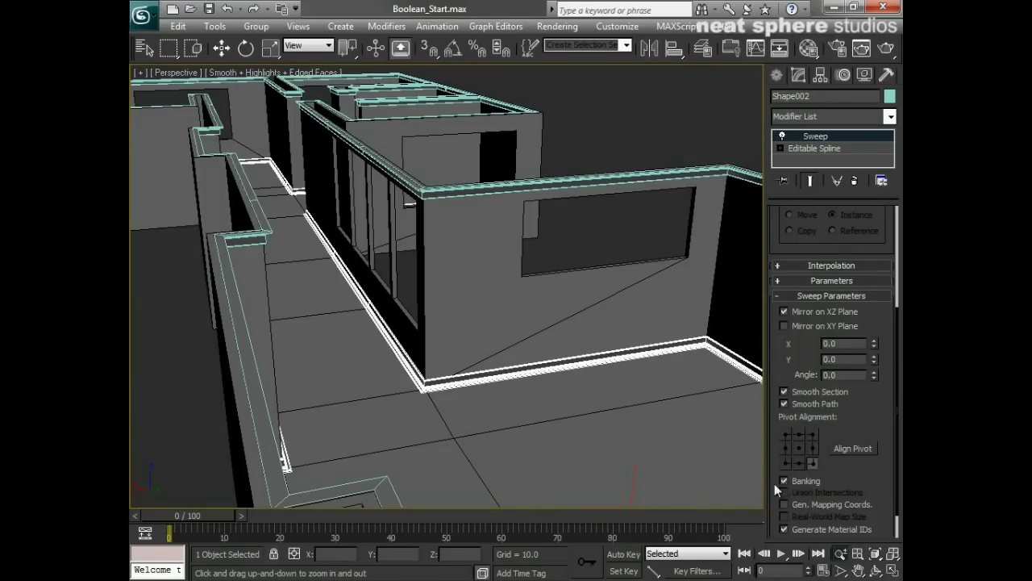
click(783, 504)
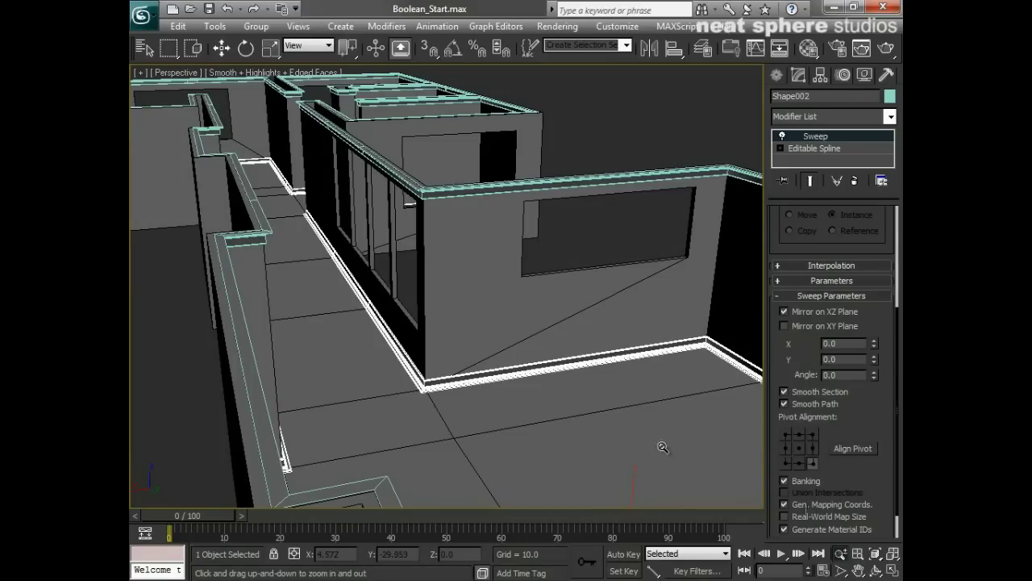
scroll(900, 482, down, 1)
scroll(899, 500, down, 1)
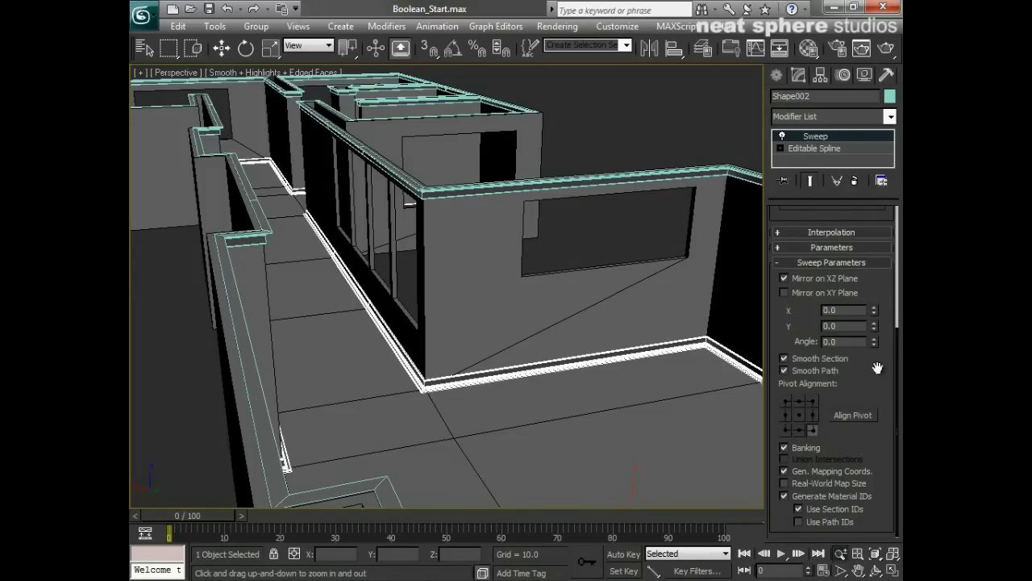
- Try the built-in Channel section on the floor skirting's sweep and inspect it along the corridor
scroll(871, 363, up, 2)
click(848, 296)
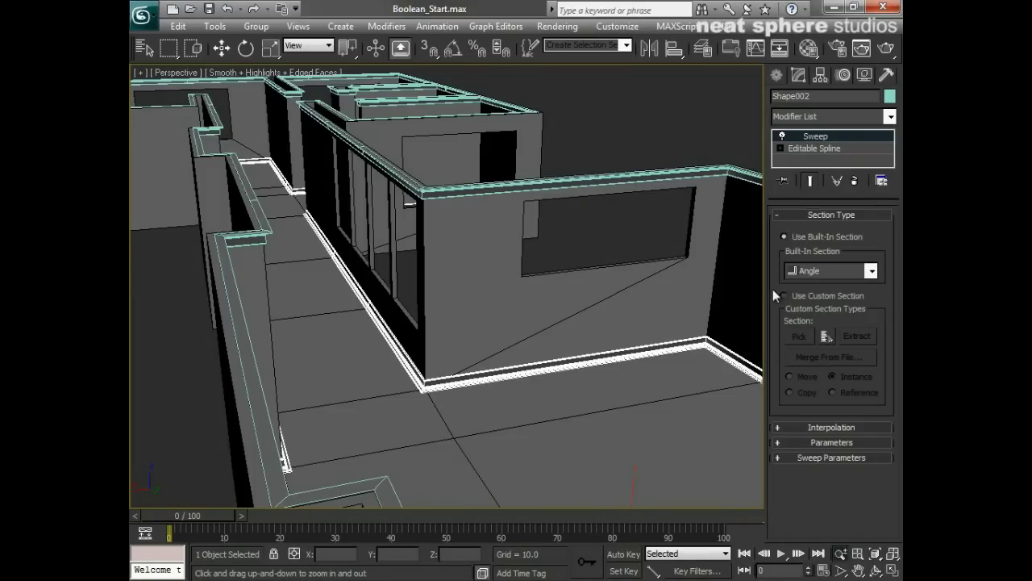
scroll(492, 374, up, 5)
scroll(492, 373, up, 4)
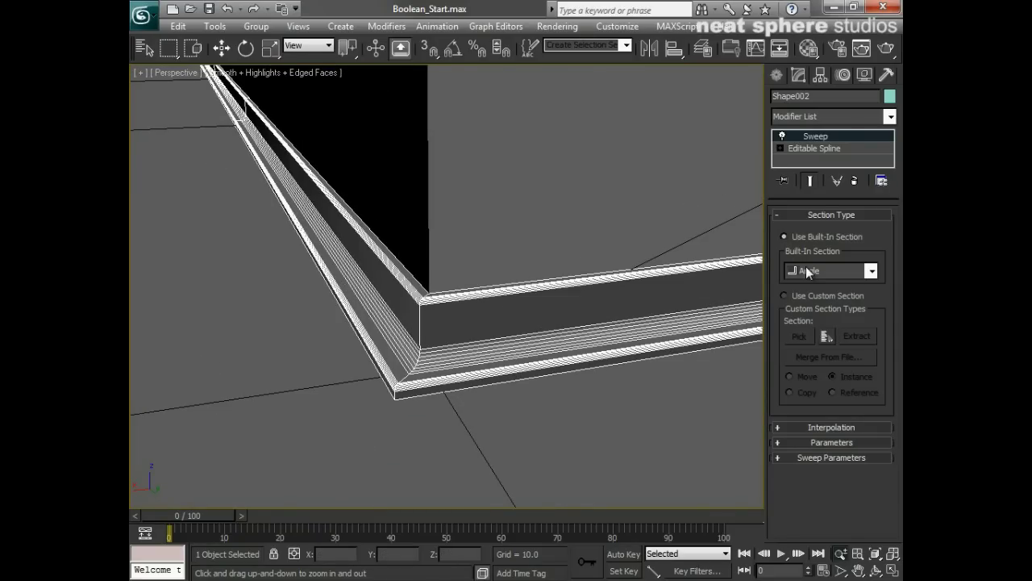
click(805, 270)
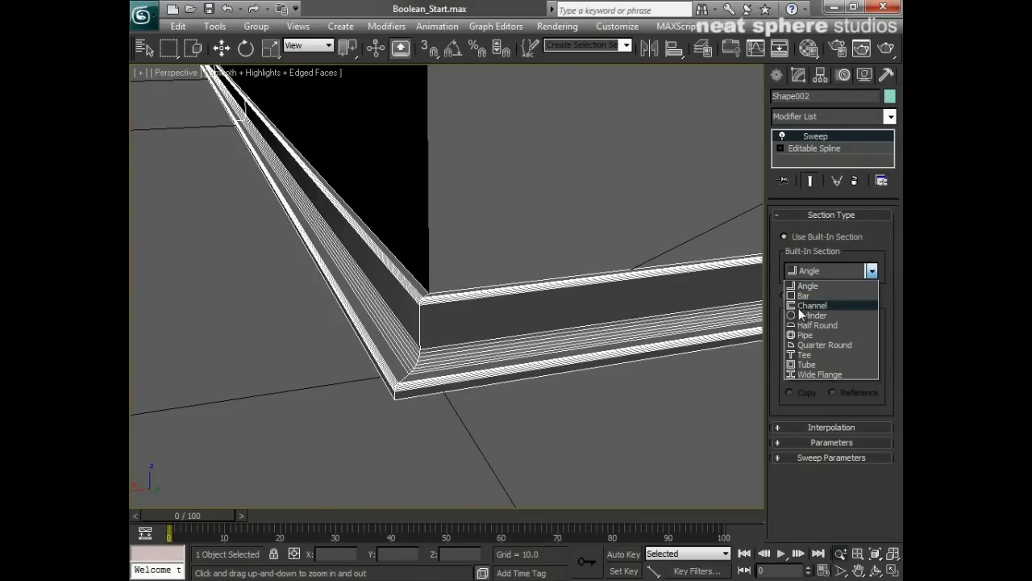
click(803, 306)
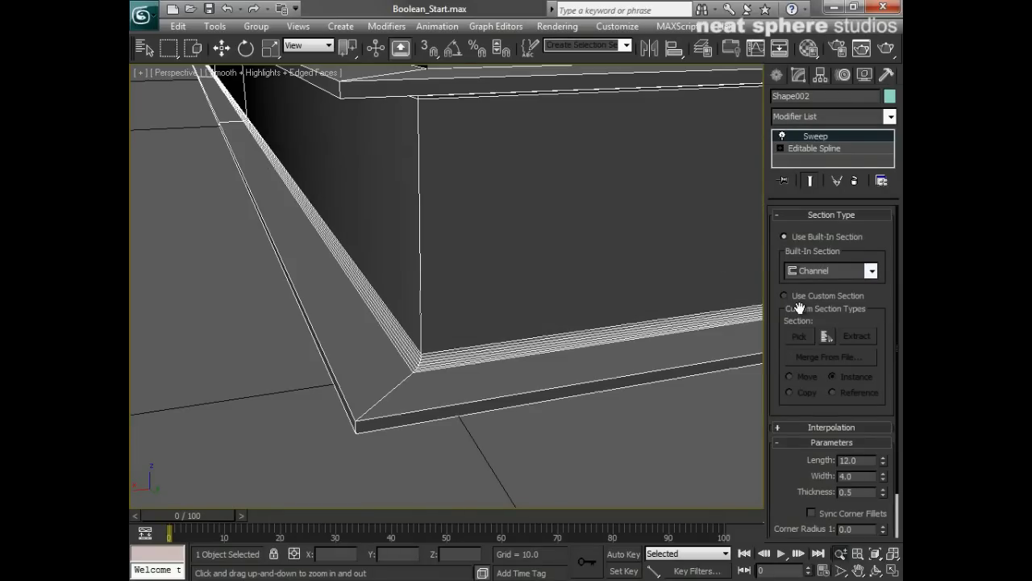
scroll(484, 266, down, 4)
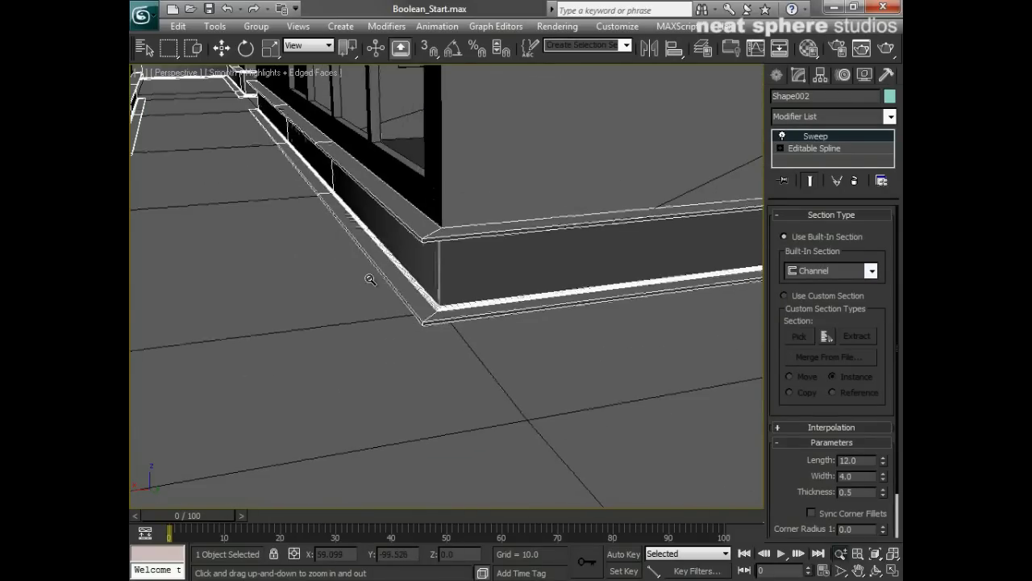
scroll(370, 279, down, 8)
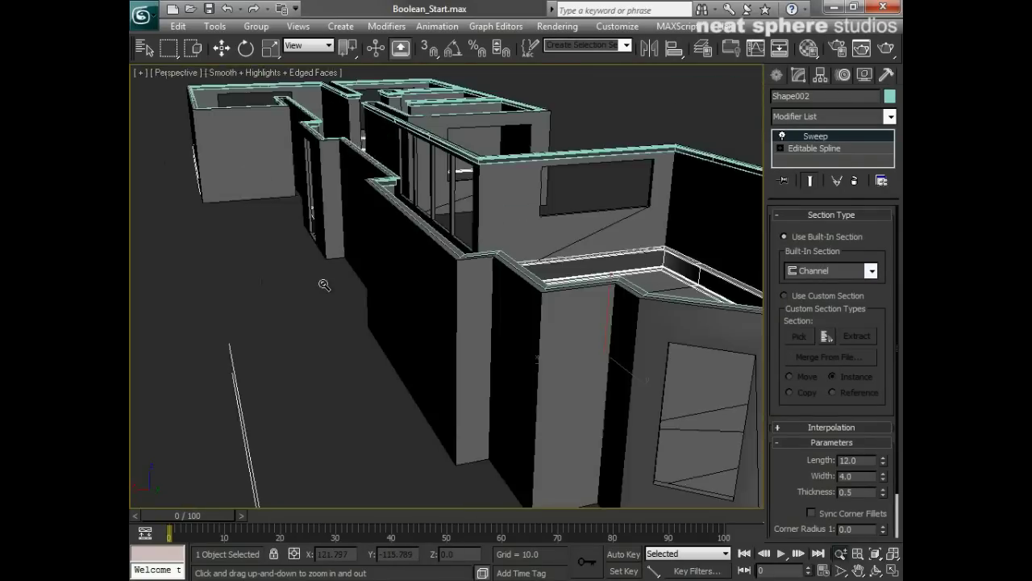
scroll(329, 231, up, 8)
middle_drag(321, 210, 372, 200)
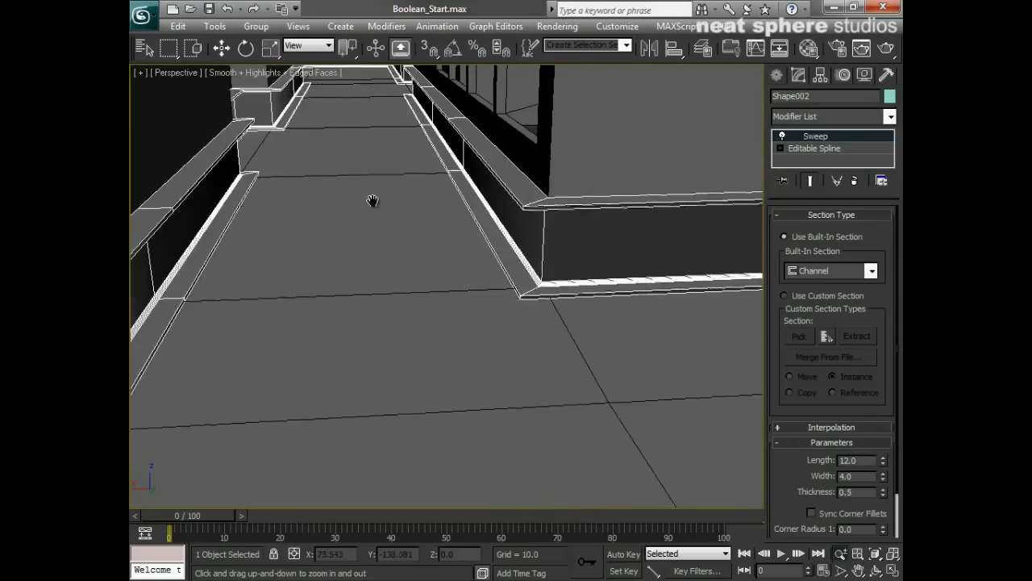
scroll(379, 212, down, 5)
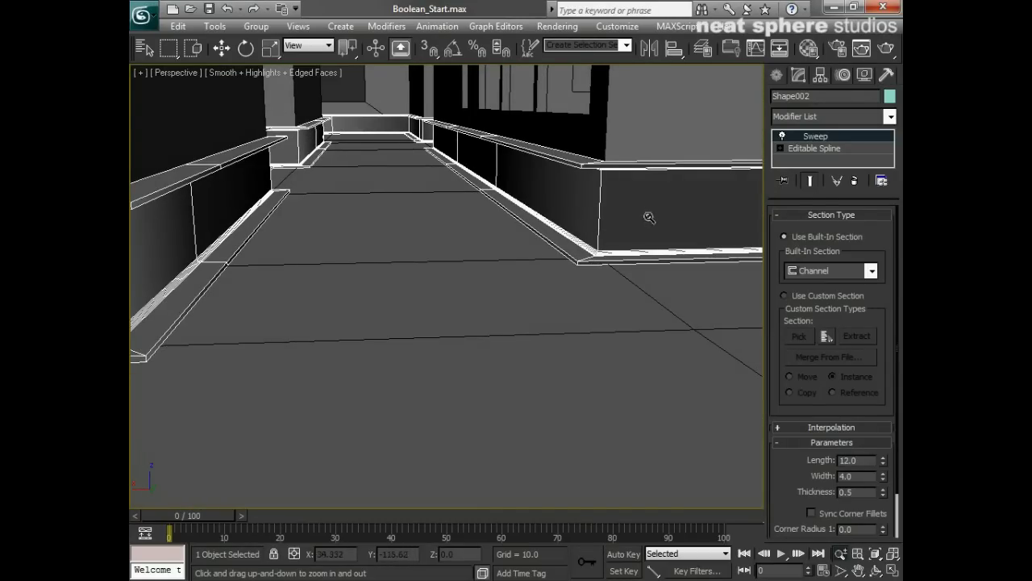
- Try the built-in Pipe section on the floor skirting's sweep and inspect its corners along the corridor
click(833, 274)
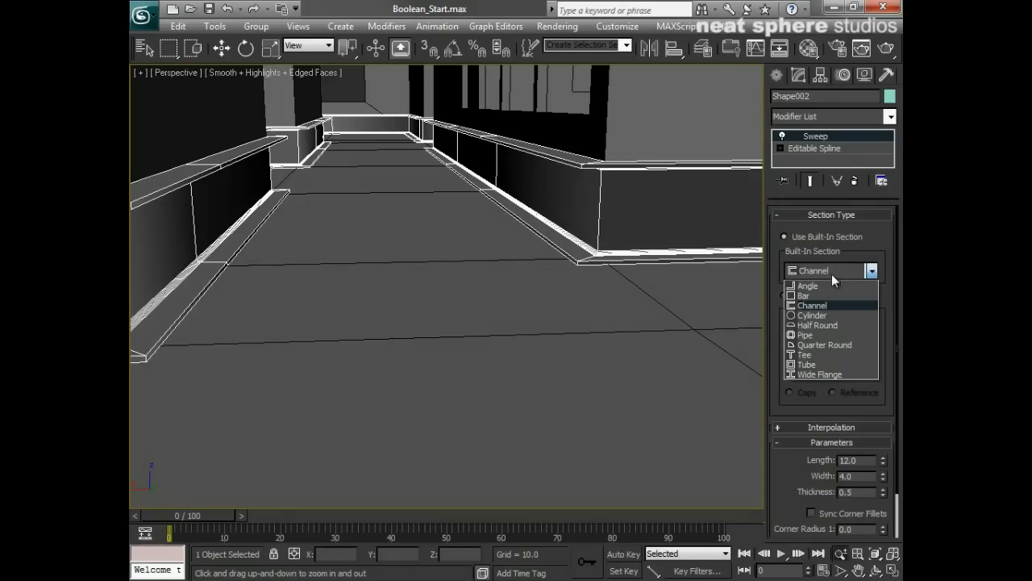
click(808, 332)
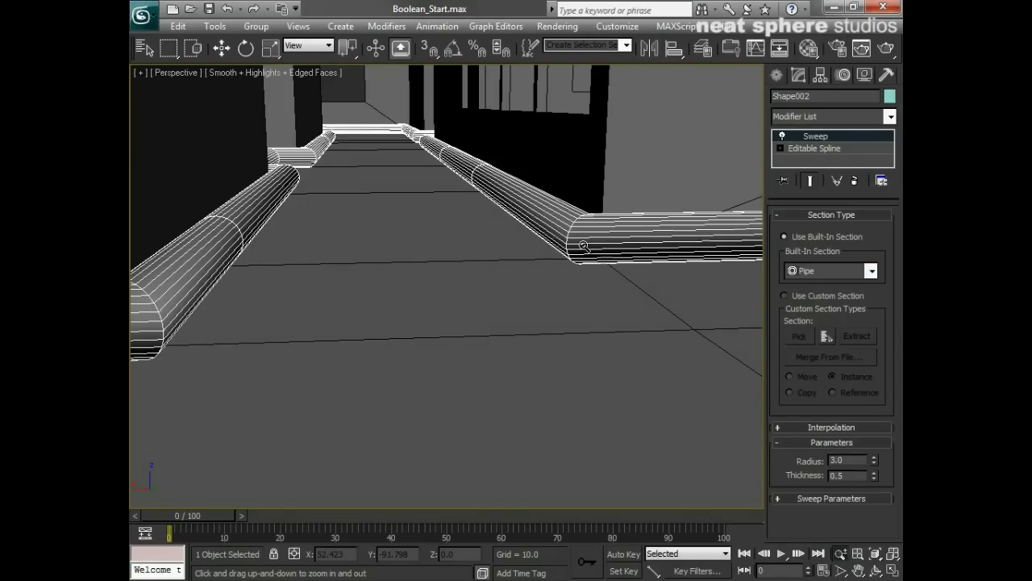
drag(583, 245, 584, 245)
middle_drag(200, 310, 261, 304)
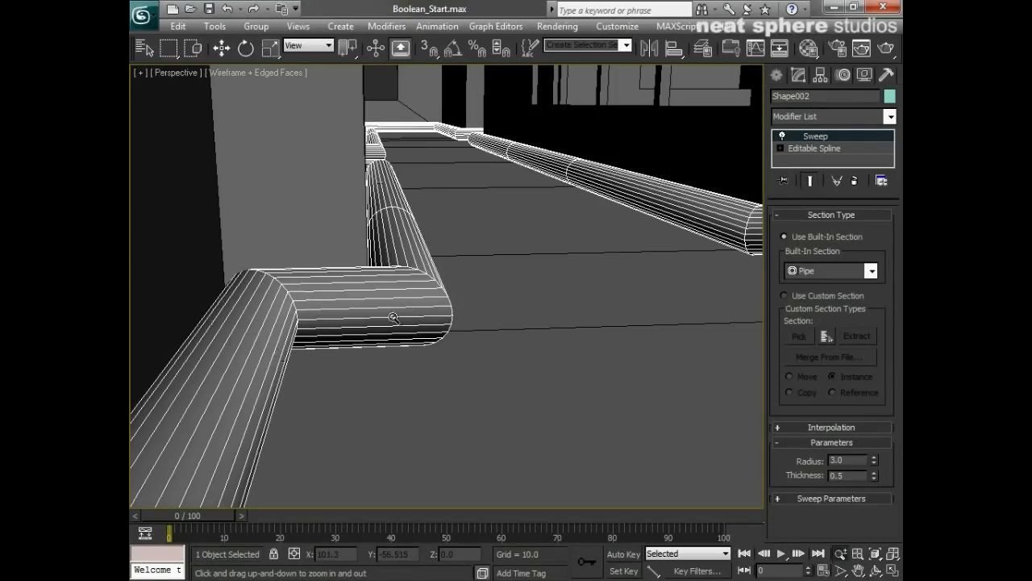
middle_drag(505, 319, 413, 314)
- Try the built-in Tee section on the floor skirting's sweep and inspect it in wireframe and shaded display
click(815, 270)
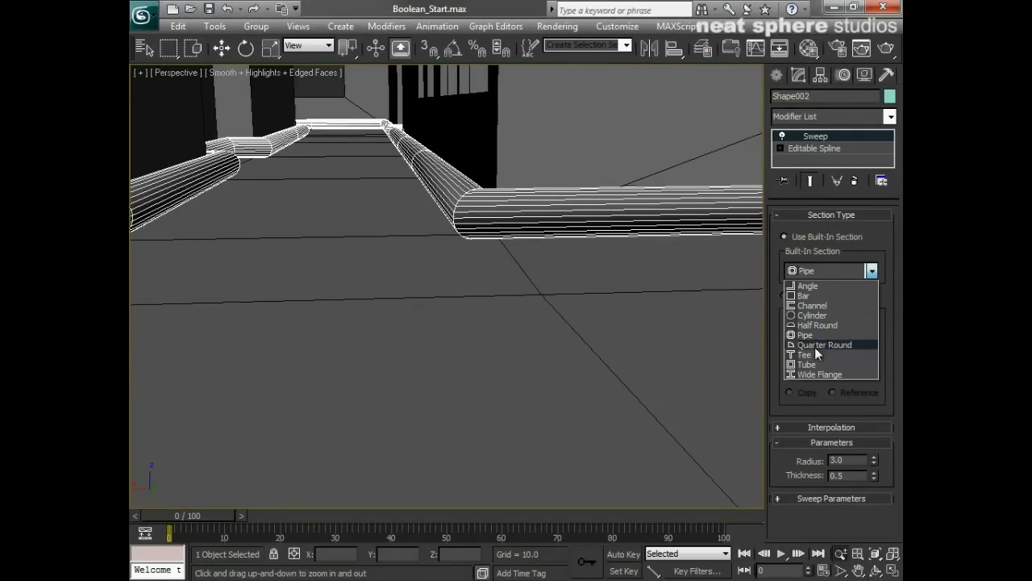
click(810, 354)
middle_drag(472, 236, 510, 249)
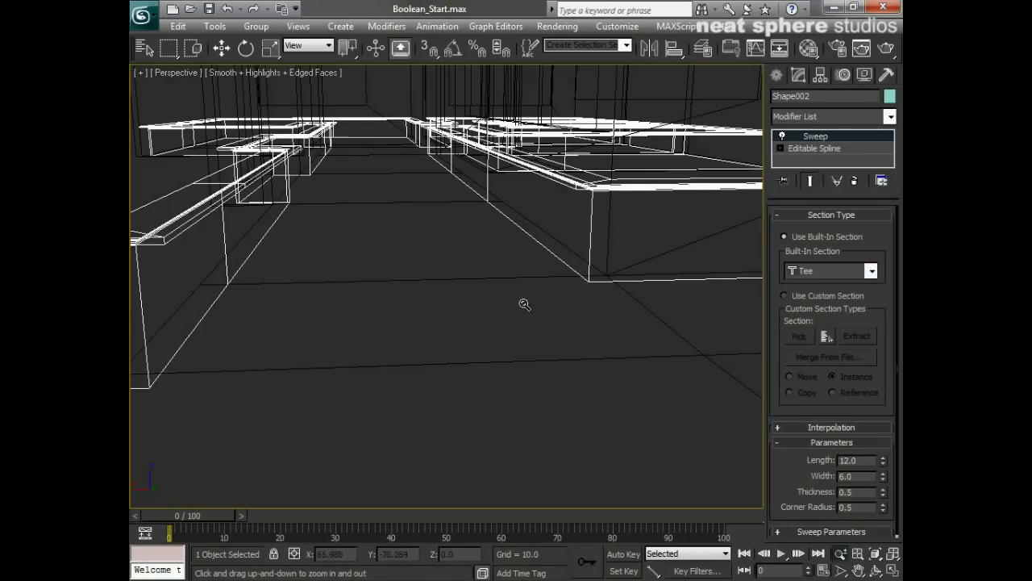
middle_drag(376, 344, 441, 360)
mouse_move(519, 367)
mouse_down()
mouse_move(535, 364)
mouse_move(456, 358)
mouse_move(464, 355)
mouse_up()
drag(538, 291, 668, 322)
key(F3)
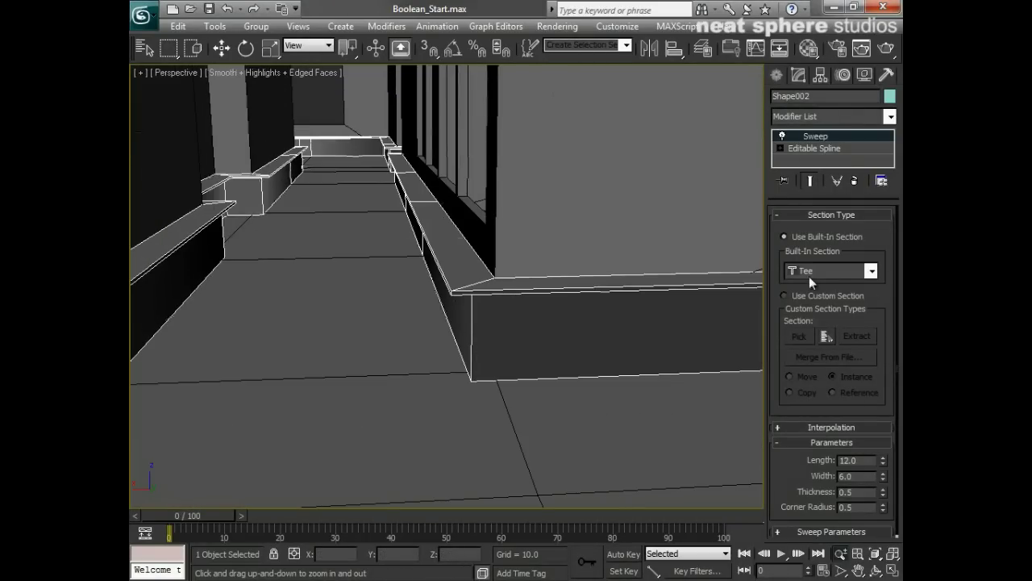
- Try the built-in Wide Flange section on the floor skirting's sweep and inspect it in wireframe and shaded display
click(872, 272)
click(805, 374)
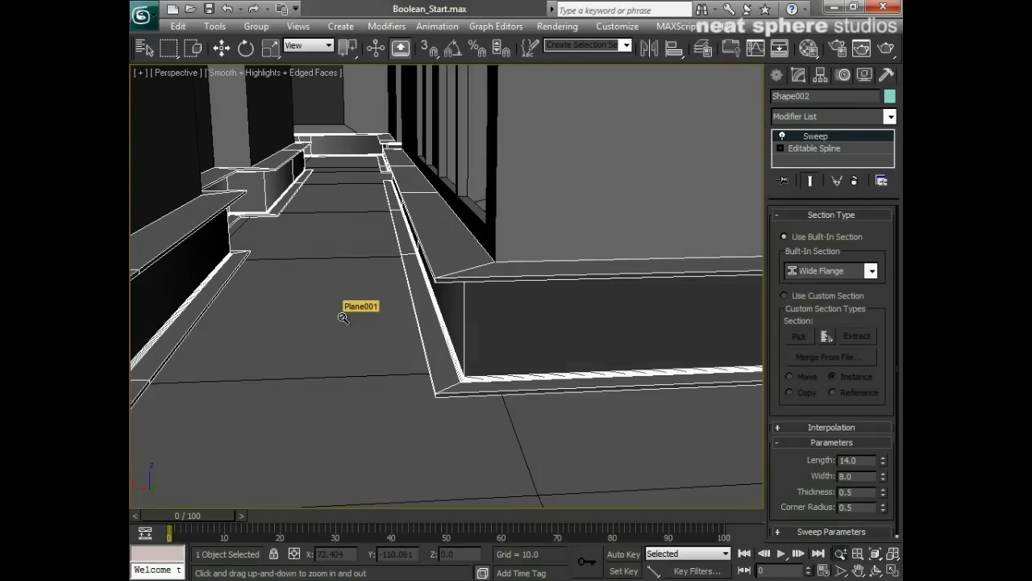
middle_drag(341, 316, 379, 312)
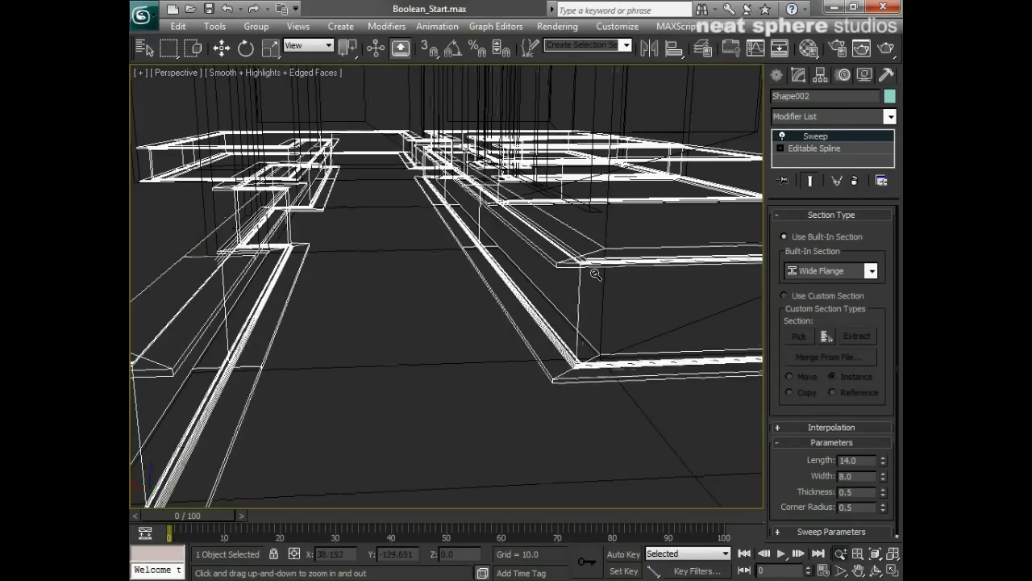
mouse_move(173, 267)
middle_down()
mouse_move(196, 274)
mouse_move(161, 276)
middle_up()
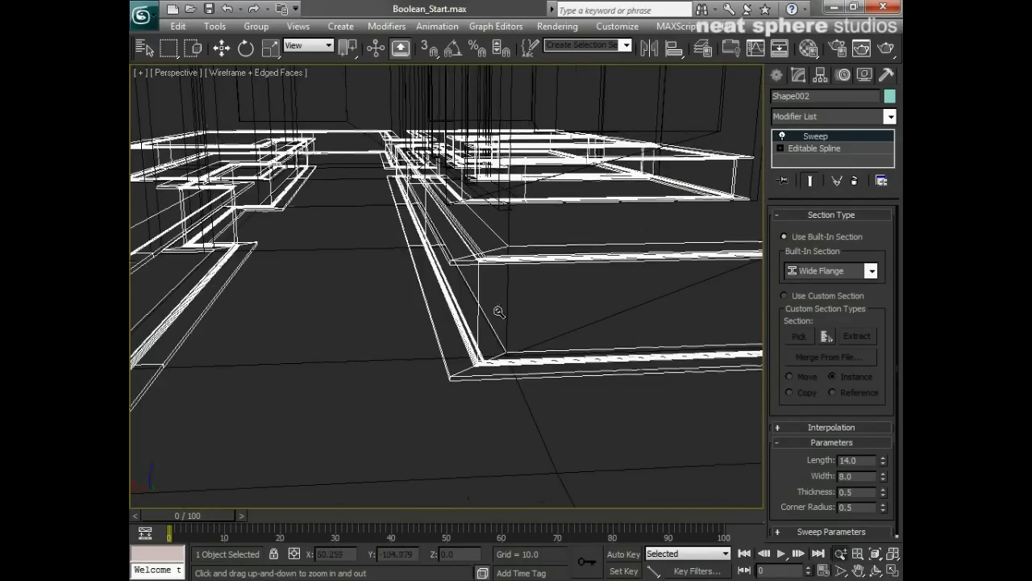
key(F3)
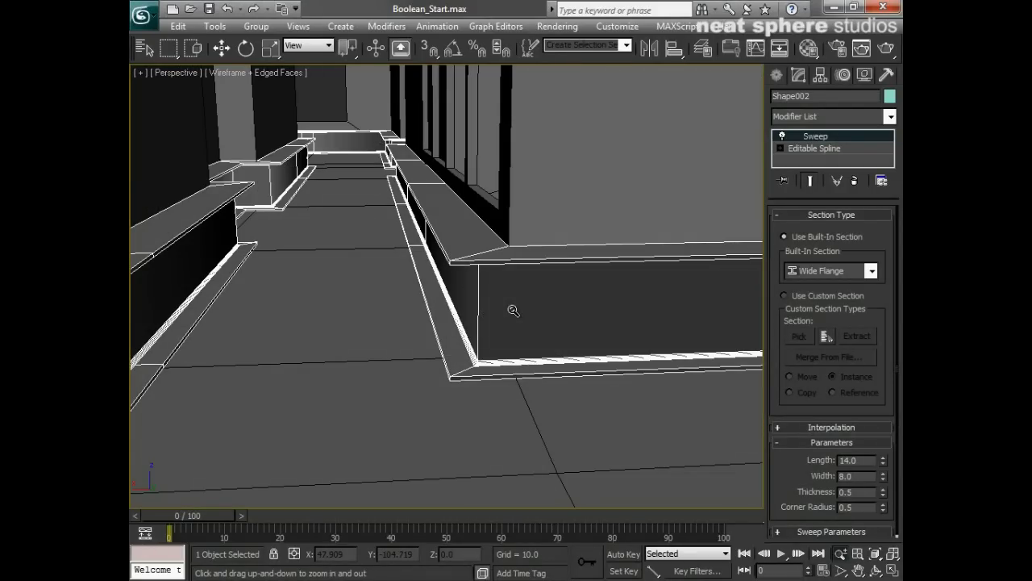
- Return the floor skirting's sweep to the built-in Angle section and view the whole apartment
click(818, 275)
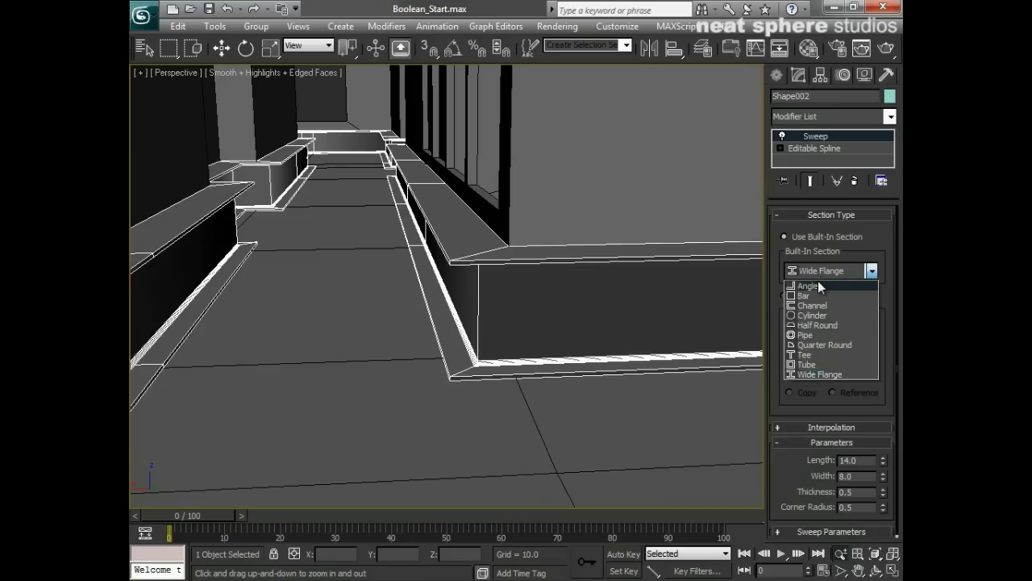
click(818, 281)
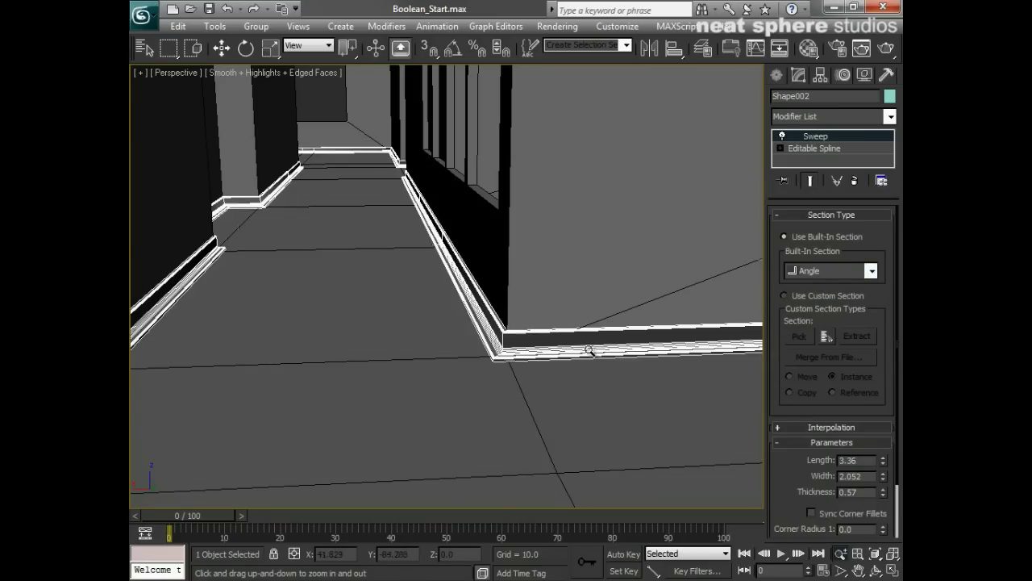
drag(577, 240, 576, 369)
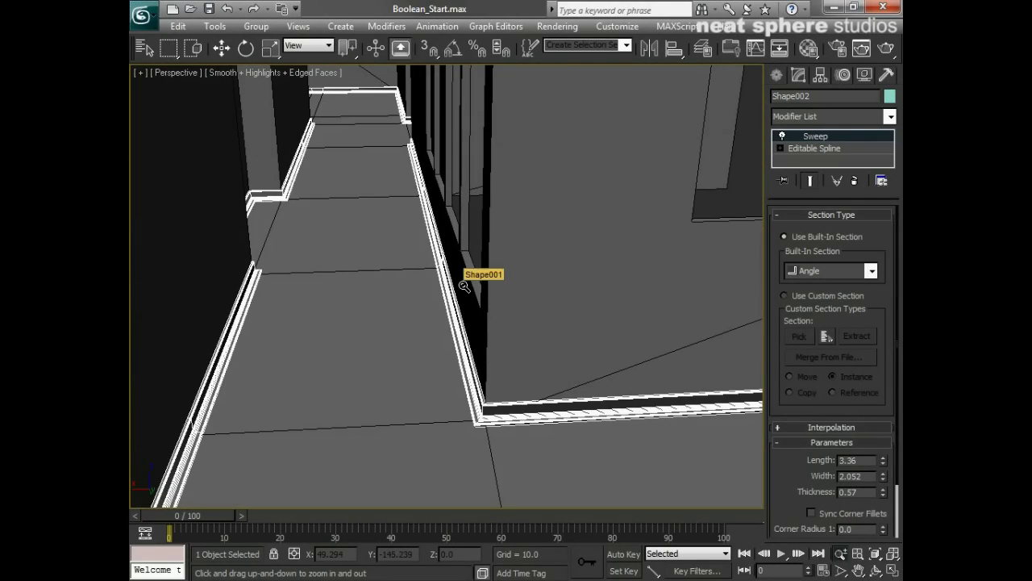
drag(495, 195, 499, 319)
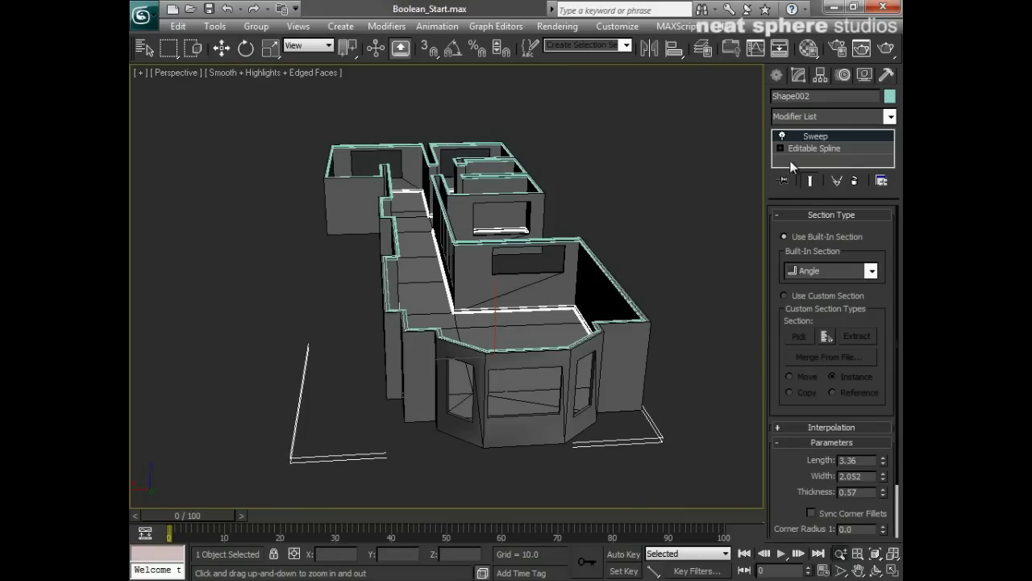
click(832, 271)
click(765, 314)
click(783, 296)
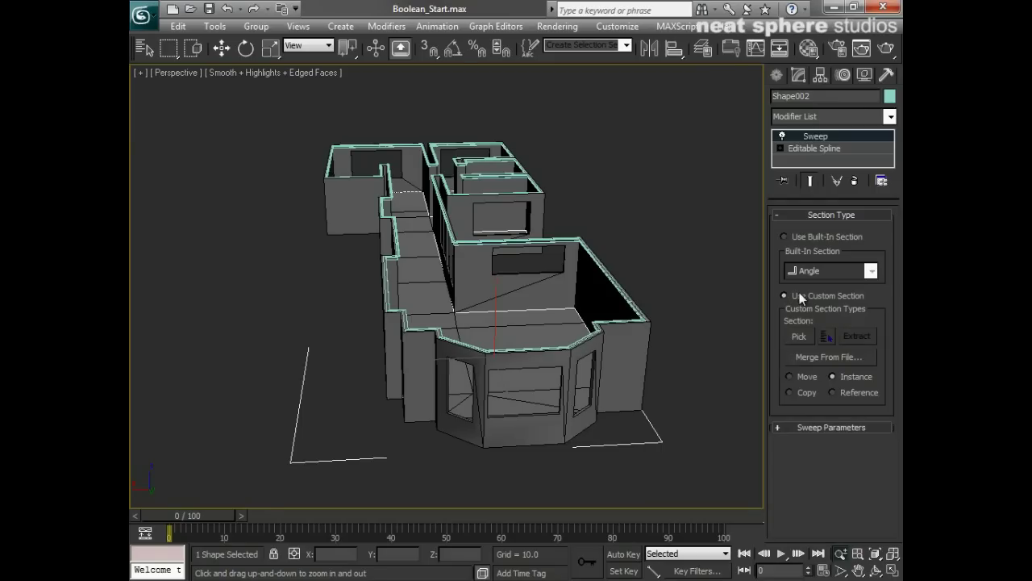
click(785, 237)
- Draw a six-point star spline with radii of about 20.9 and 11.9 on the ground outside the apartment wall
scroll(682, 359, up, 5)
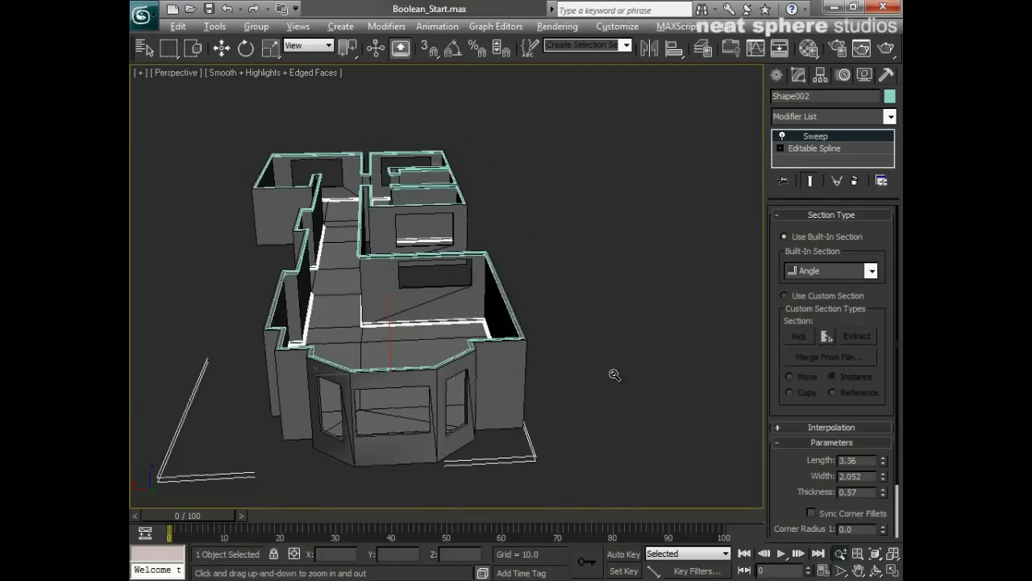
scroll(638, 338, up, 2)
click(777, 75)
scroll(637, 320, up, 4)
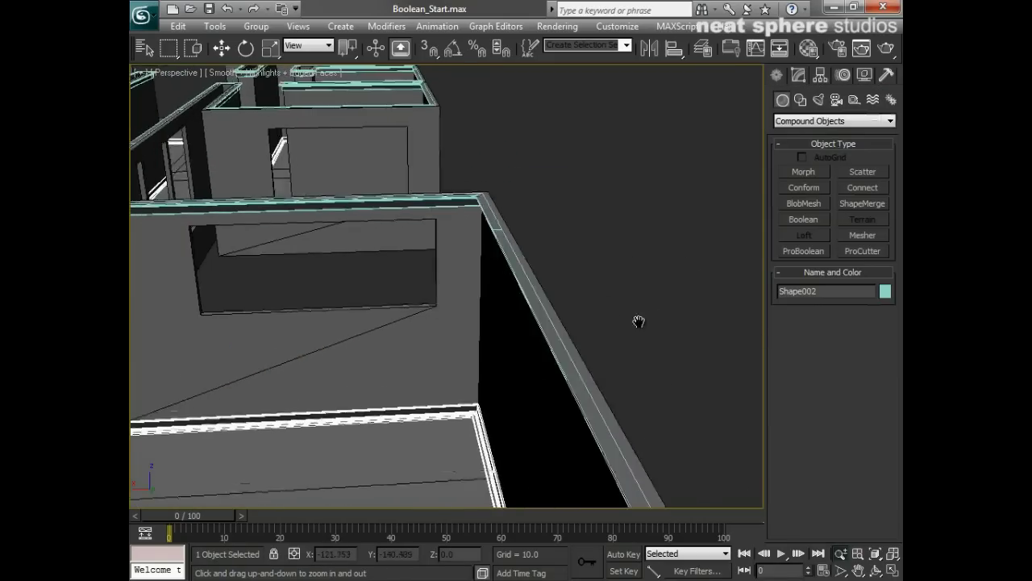
click(800, 99)
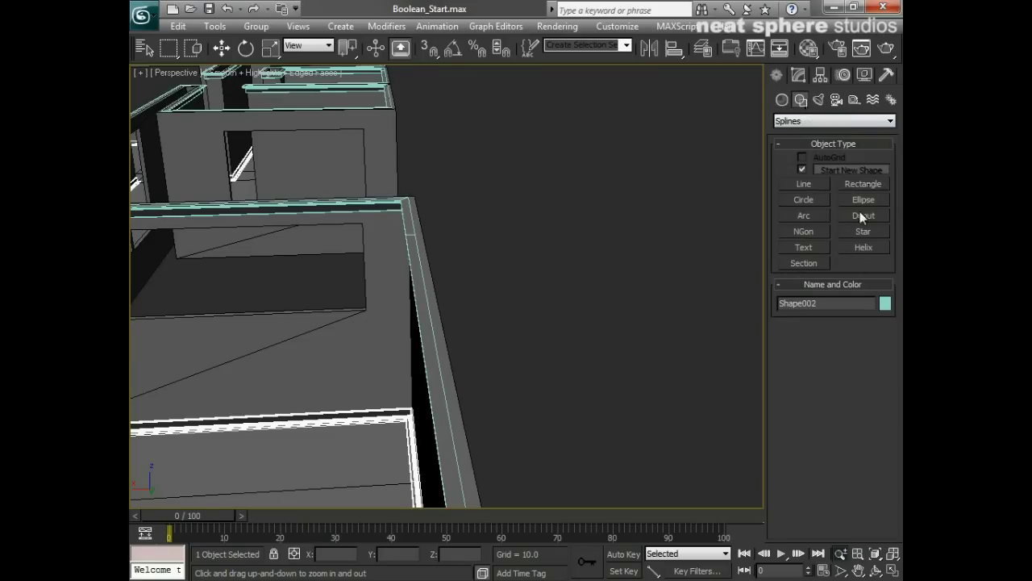
click(863, 233)
drag(559, 371, 579, 402)
click(567, 392)
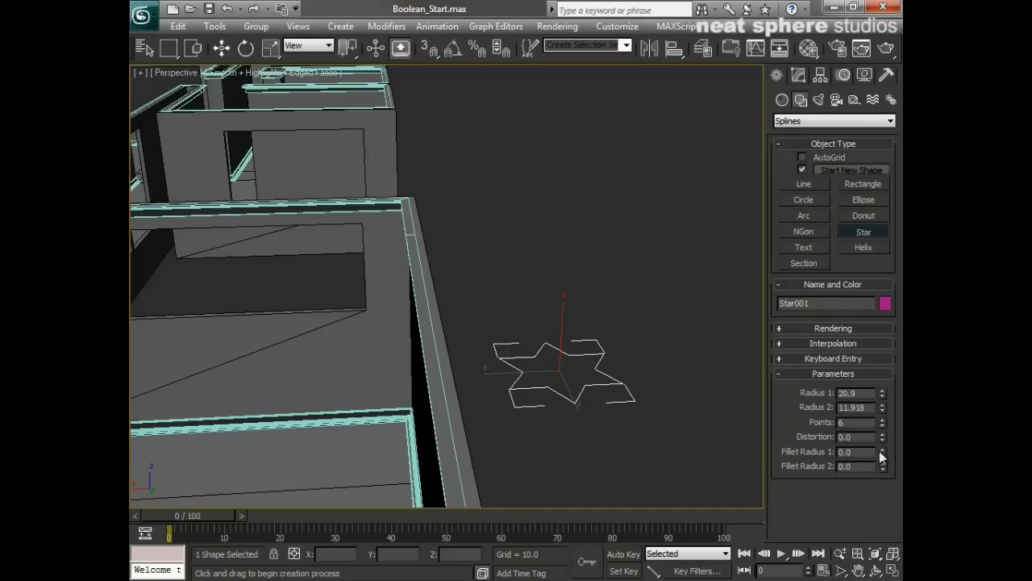
- Set the star's fillet radii to 4.31 and 3.56 and its distortion to 11.68, and finish creating it
drag(881, 451, 882, 436)
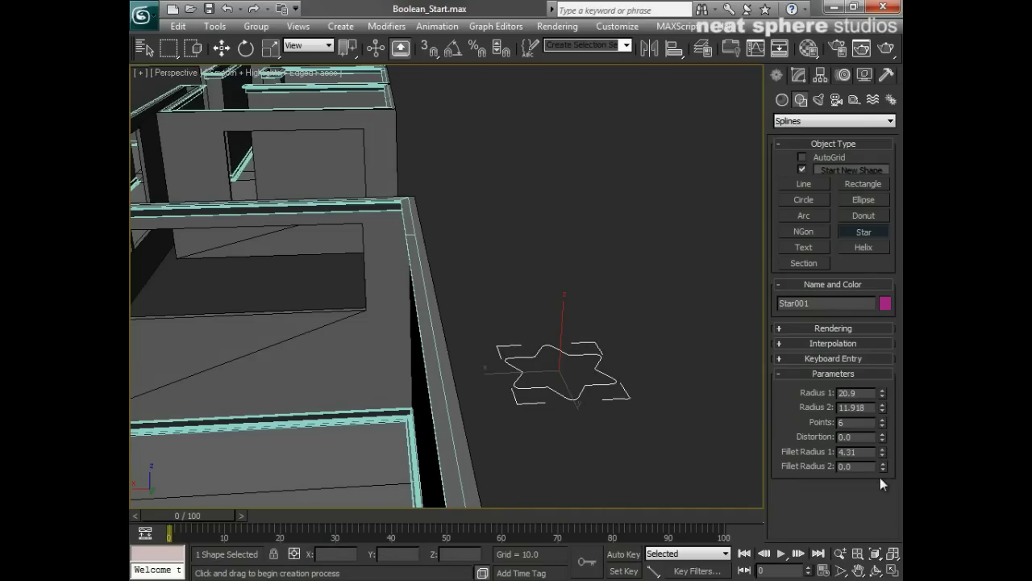
drag(885, 475, 871, 398)
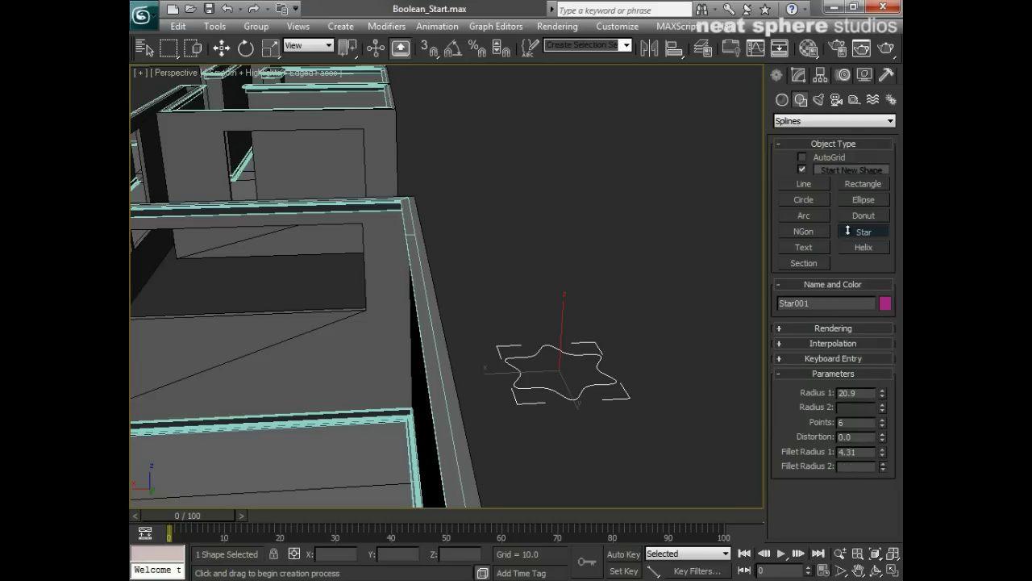
drag(848, 231, 851, 220)
drag(881, 439, 745, 337)
middle_drag(496, 359, 477, 365)
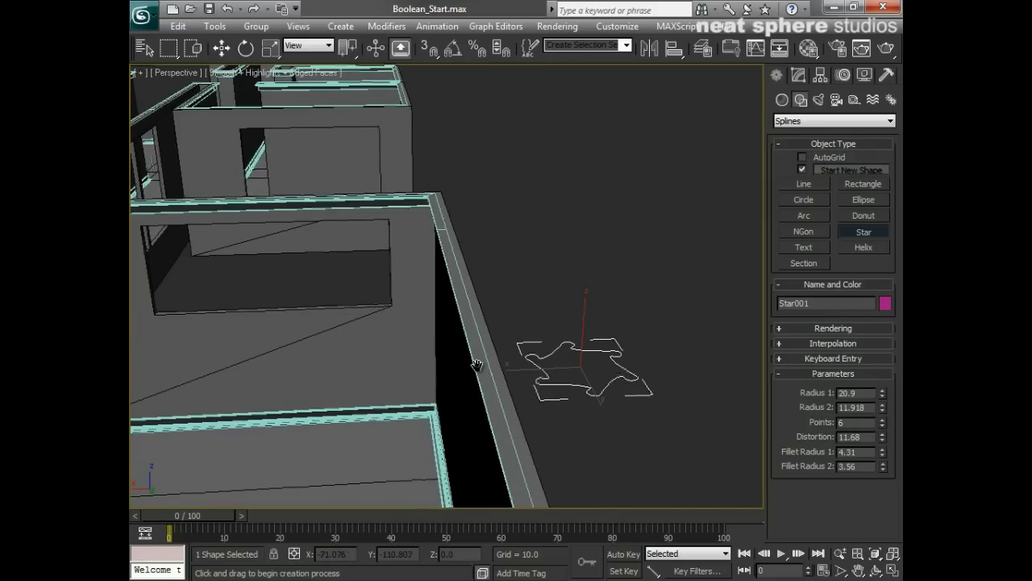
right_click(476, 366)
- Switch the floor skirting's sweep to a custom section and pick the star spline as its profile
click(418, 410)
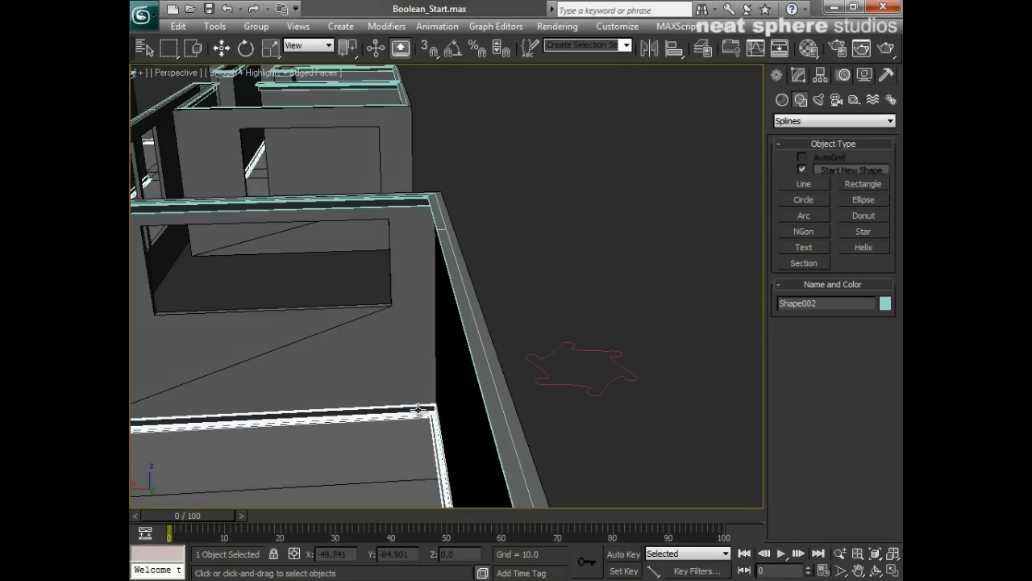
click(799, 75)
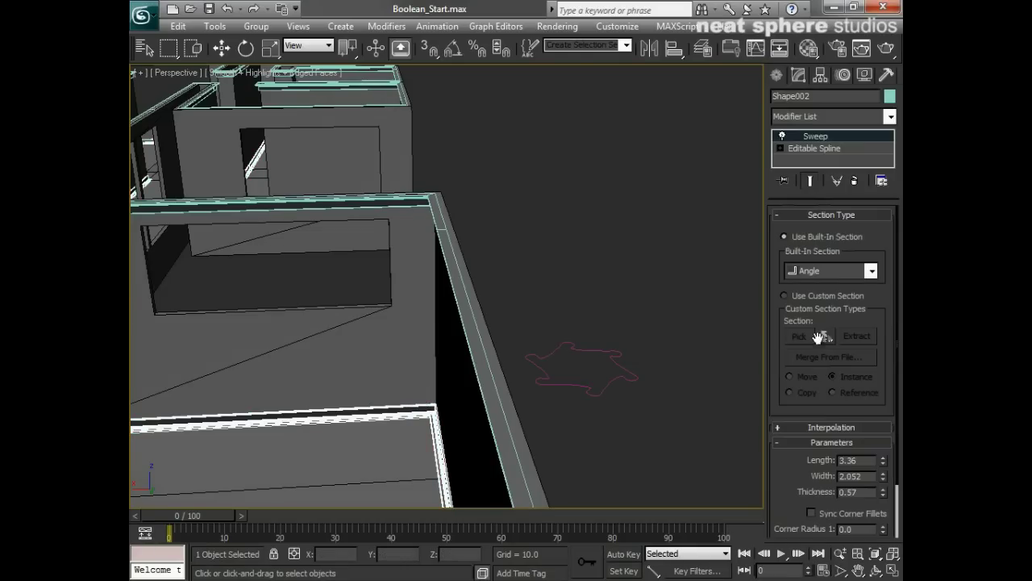
click(784, 296)
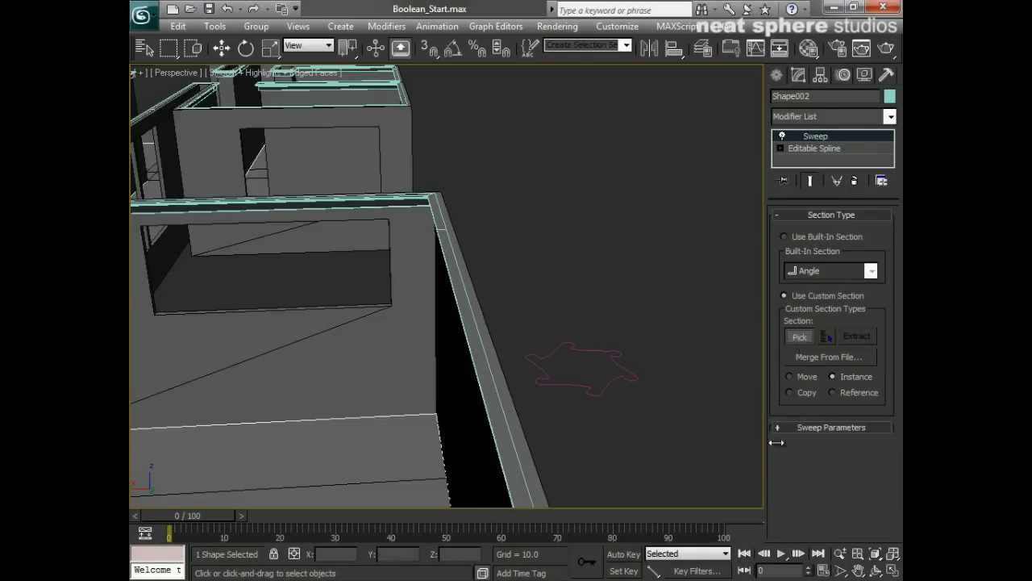
click(606, 390)
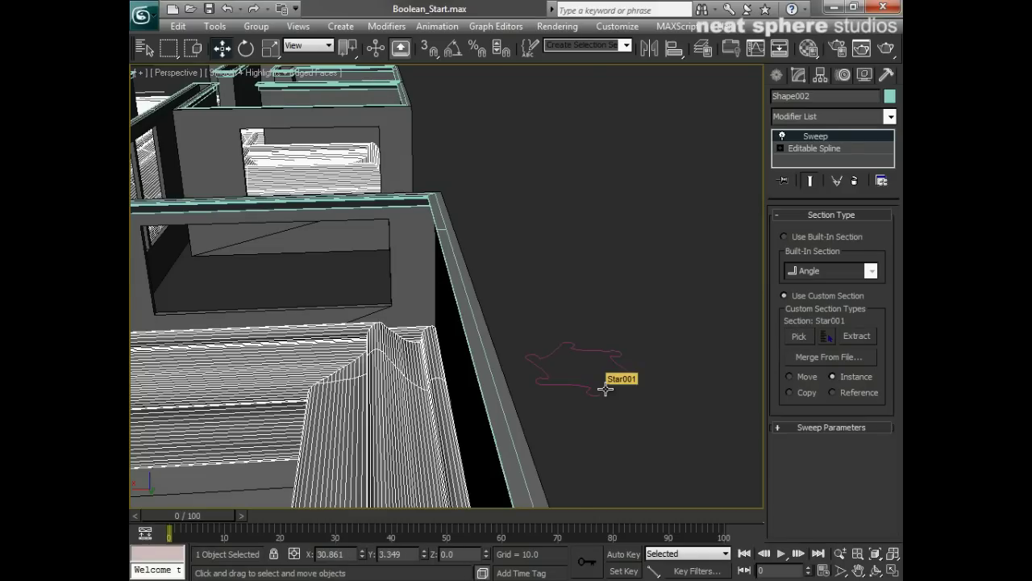
key(q)
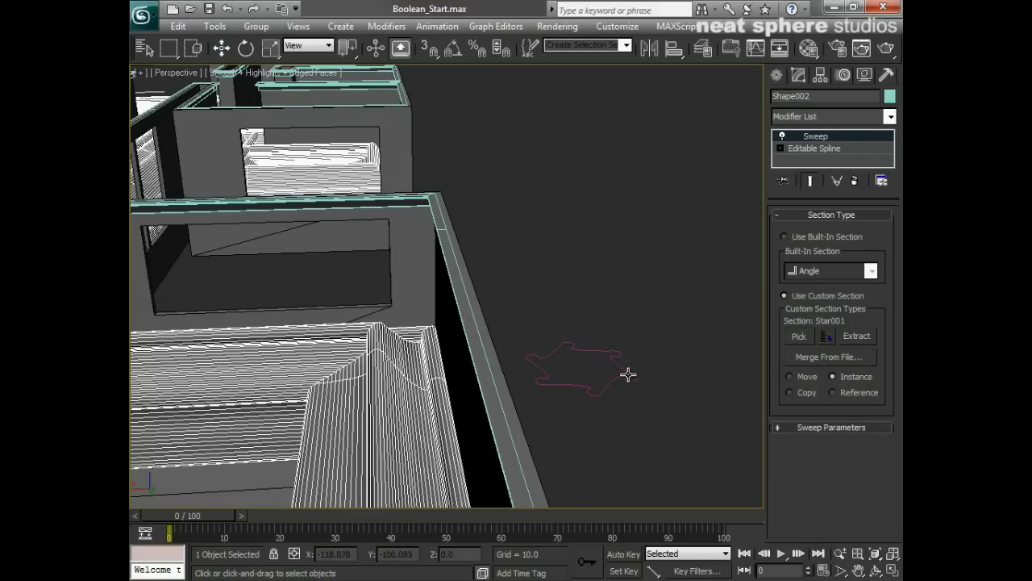
- Reduce the star spline's Radius 1 to 9.029 and Radius 2 to 1.788 to shrink the floor skirting's profile
click(628, 378)
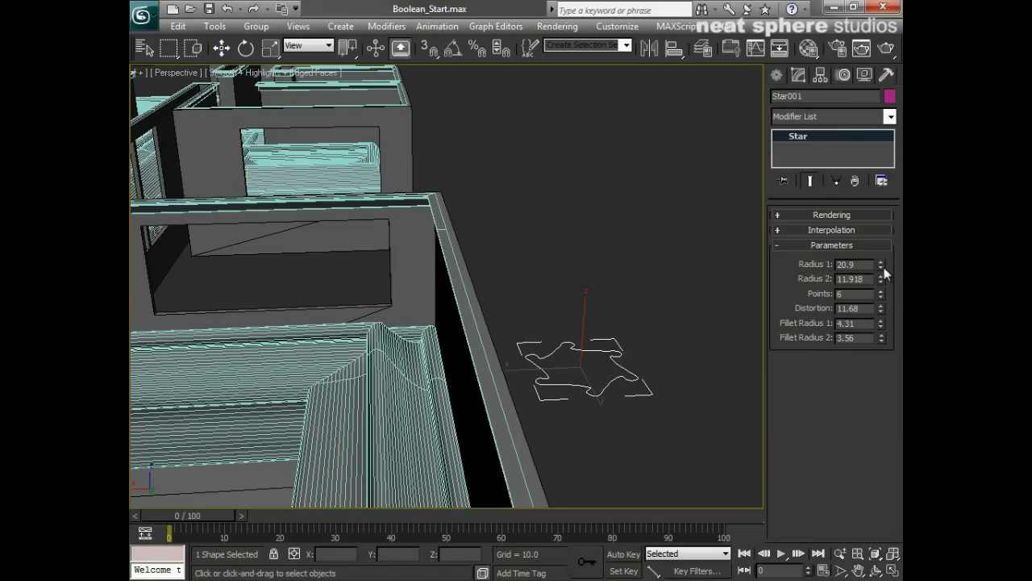
drag(882, 266, 877, 346)
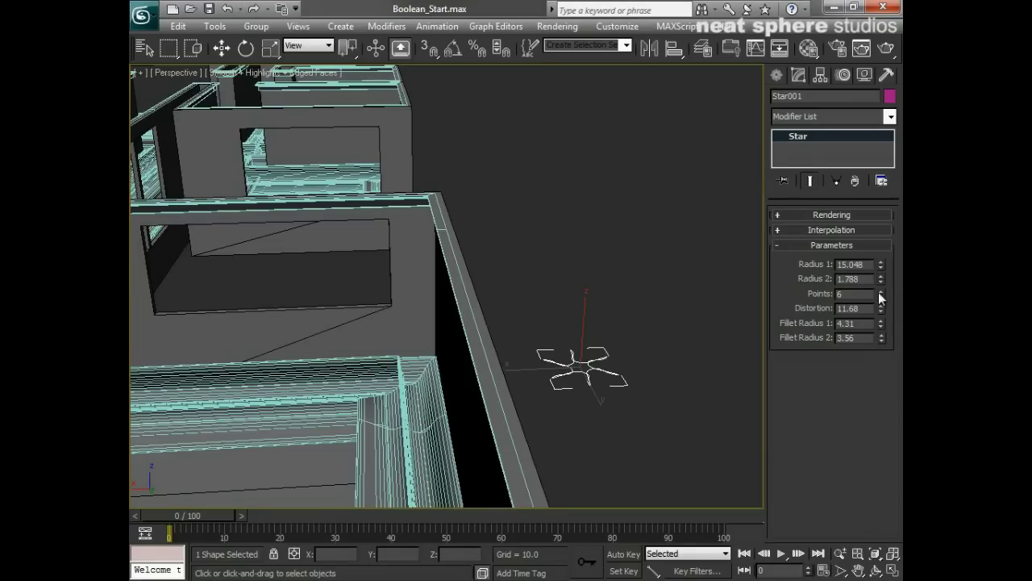
drag(881, 269, 877, 297)
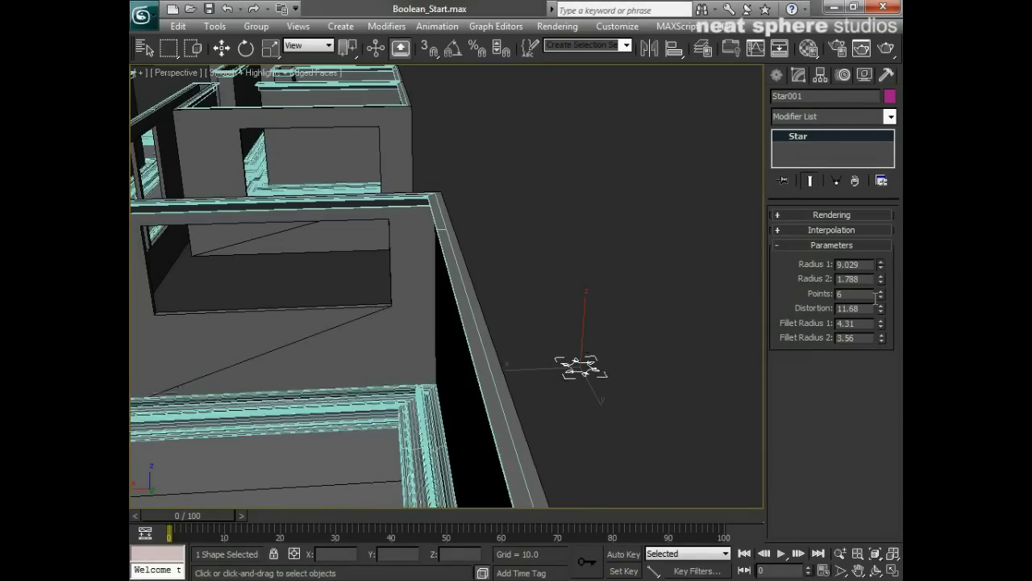
- Examine the floor skirting with the smaller star profile up close, in wireframe and shaded display, and across the apartment
middle_drag(261, 439, 495, 396)
scroll(491, 410, down, 3)
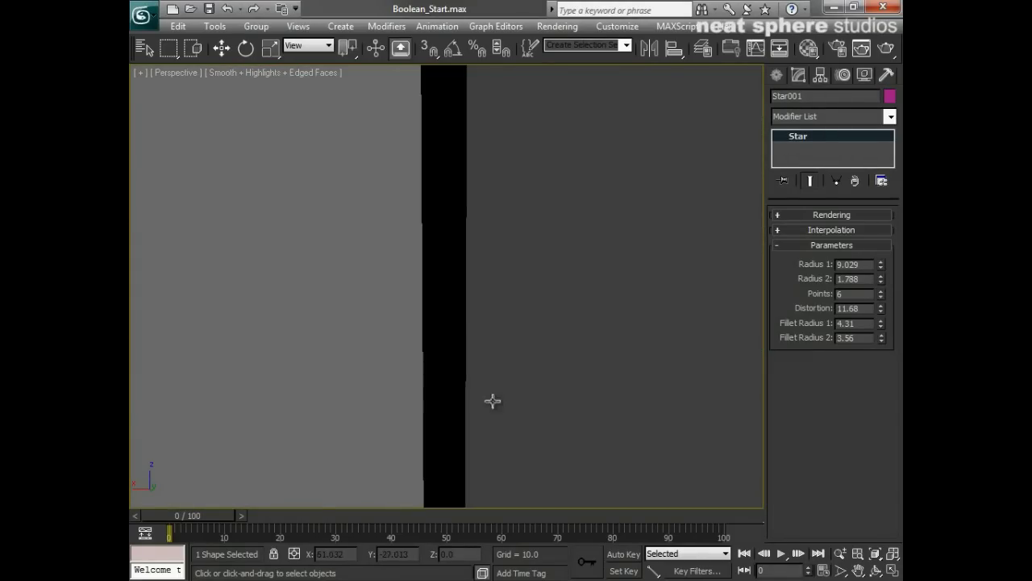
key(alt+z)
drag(492, 400, 497, 374)
mouse_move(498, 374)
middle_down()
mouse_move(476, 325)
mouse_move(502, 302)
mouse_move(484, 318)
mouse_move(497, 362)
mouse_move(622, 363)
mouse_move(338, 365)
mouse_move(193, 387)
mouse_move(239, 364)
mouse_move(309, 373)
middle_up()
key(F3)
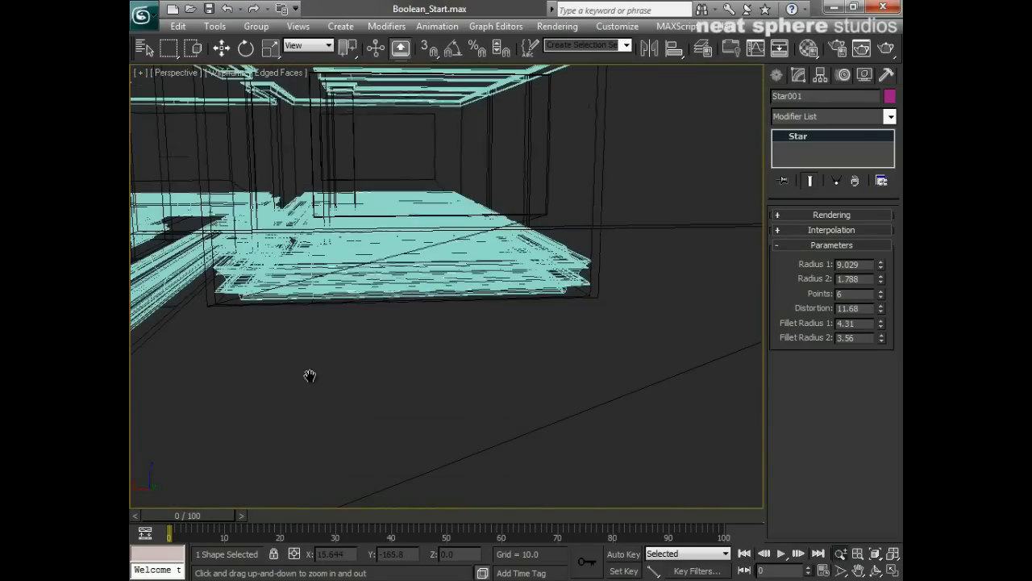
drag(353, 320, 364, 387)
alt+middle_drag(439, 379, 425, 417)
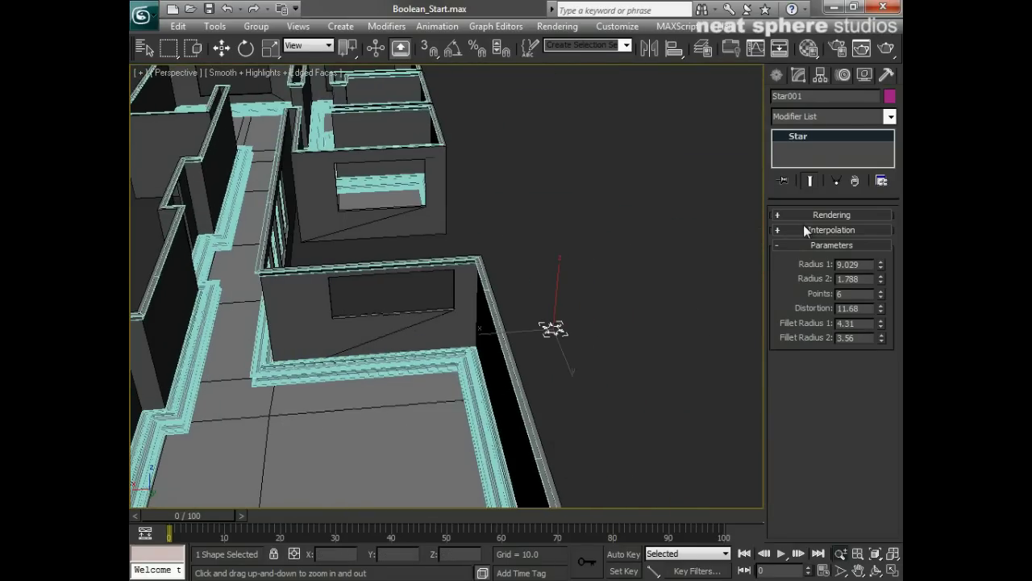
- Switch the floor skirting's sweep back to the built-in Angle section, deselect it and view the finished trim along the walls
click(412, 364)
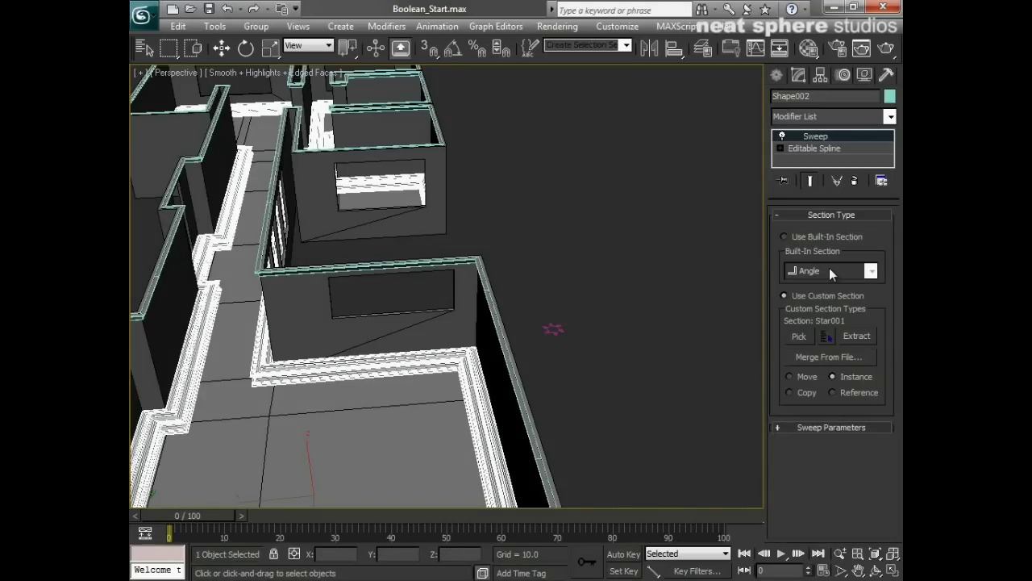
click(796, 234)
alt+middle_drag(406, 409, 509, 418)
click(384, 414)
click(399, 448)
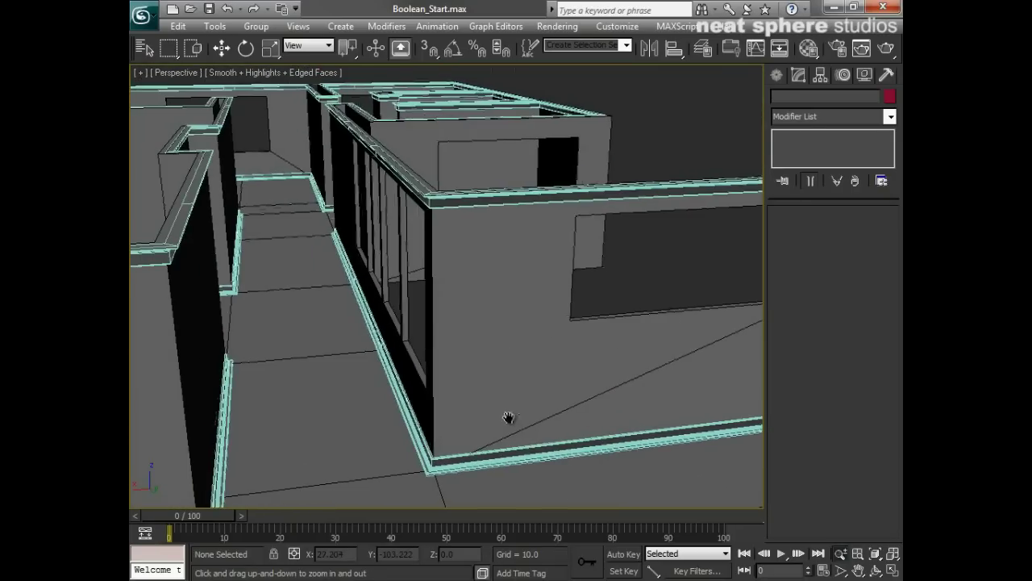
alt+middle_drag(453, 400, 349, 372)
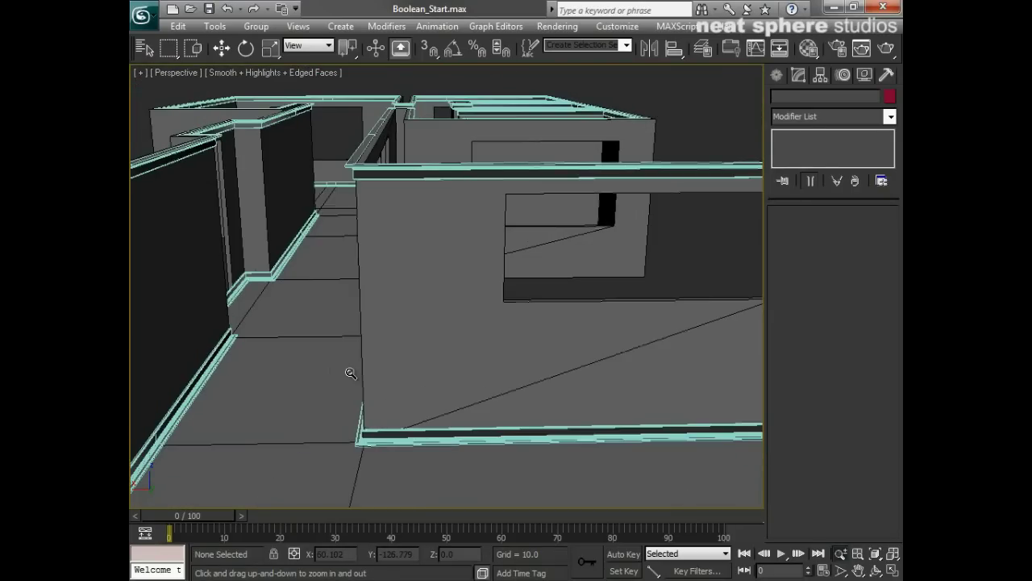